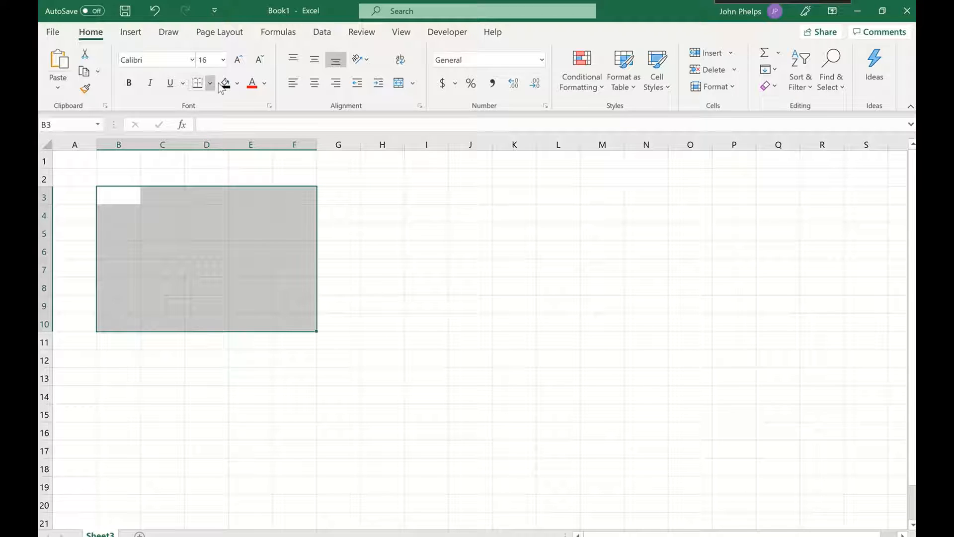
- Fill the range B3:F10 with purple and cells C5 and E5 with very light grey
{"action": "left_click", "coordinate": [237, 85]}
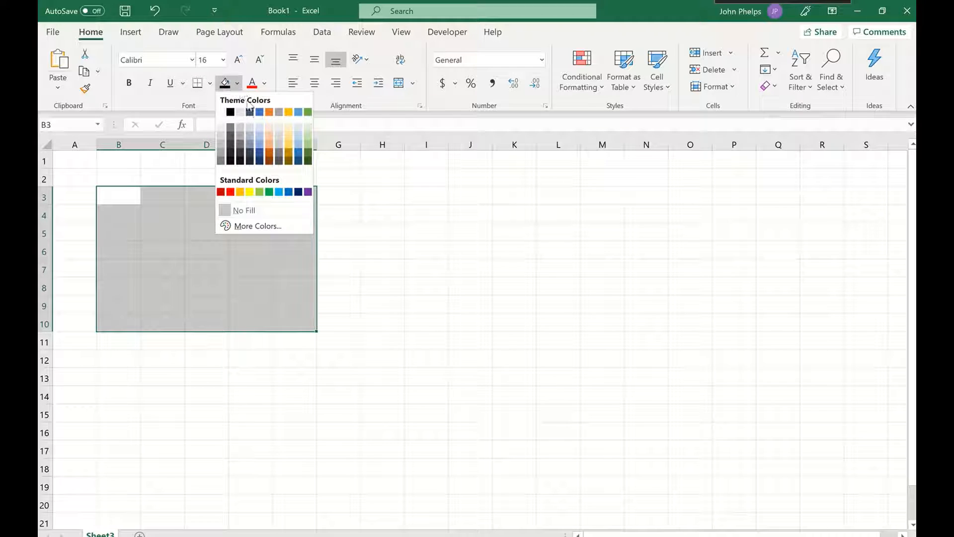
{"action": "left_click", "coordinate": [309, 191]}
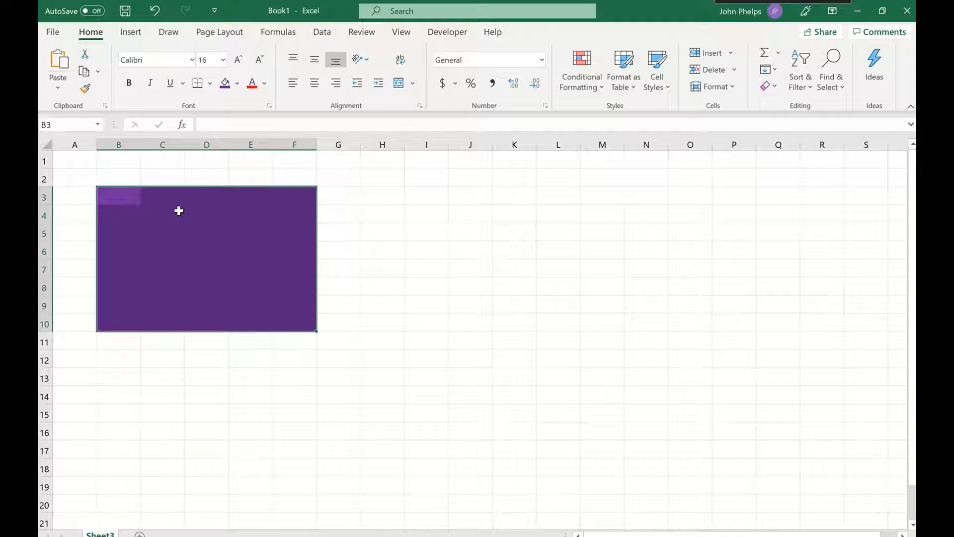
{"action": "left_click", "coordinate": [165, 233]}
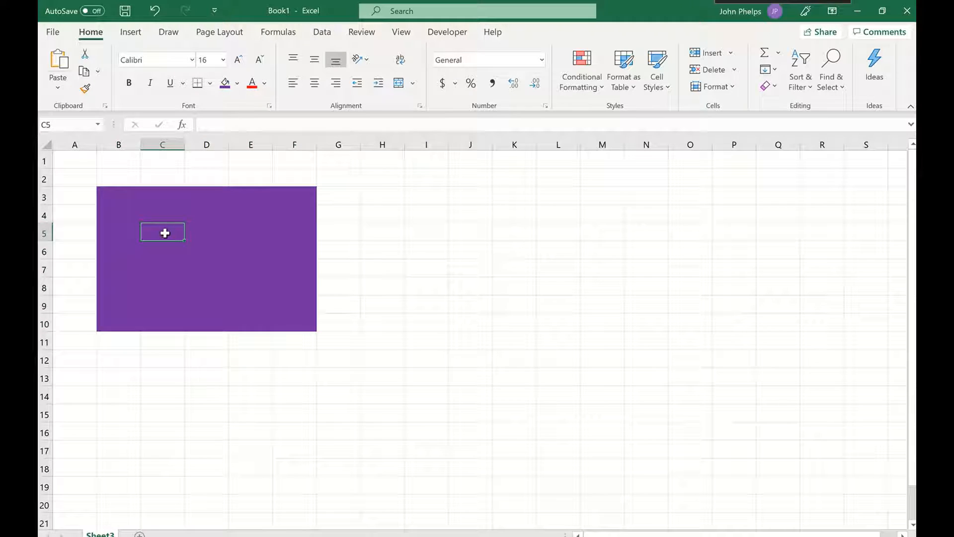
{"action": "left_click", "coordinate": [237, 83]}
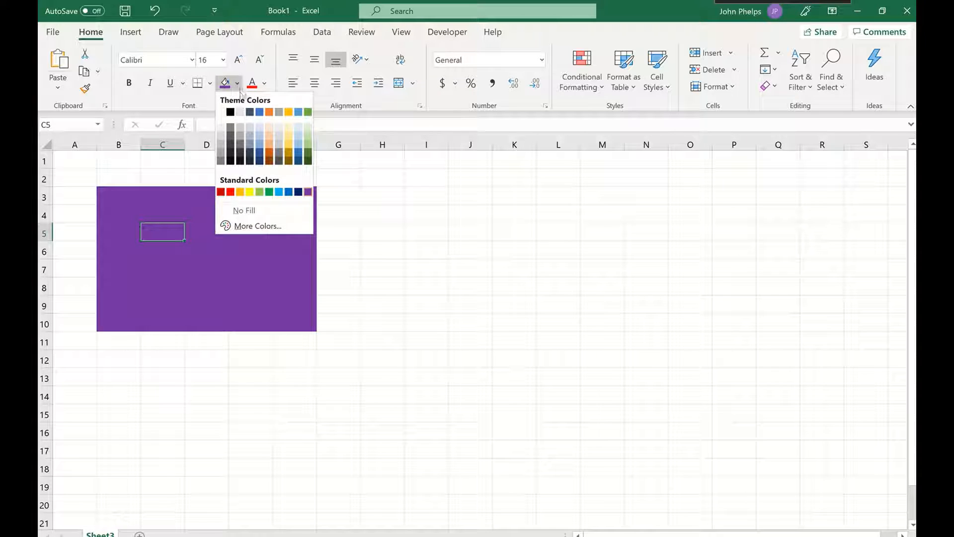
{"action": "left_click", "coordinate": [222, 131]}
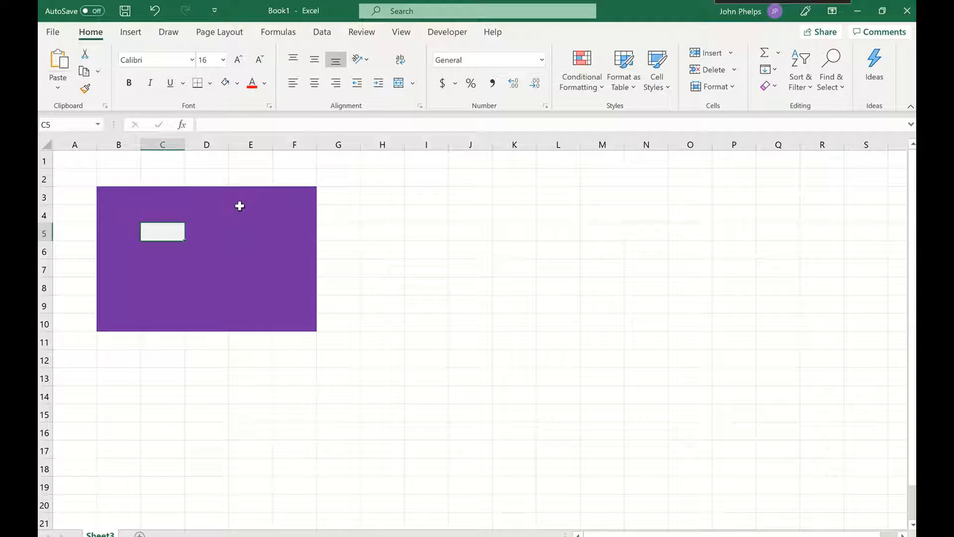
{"action": "left_click", "coordinate": [253, 232]}
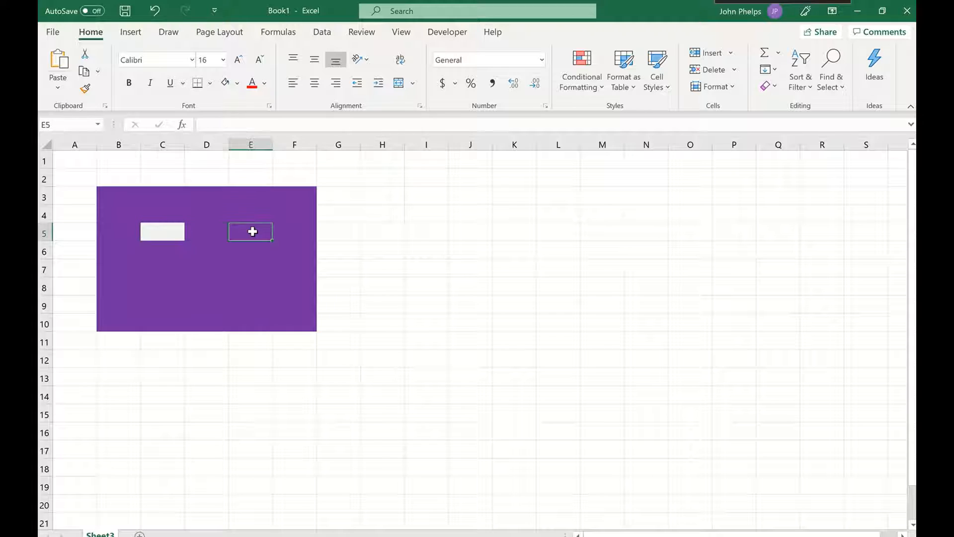
{"action": "left_click", "coordinate": [224, 84]}
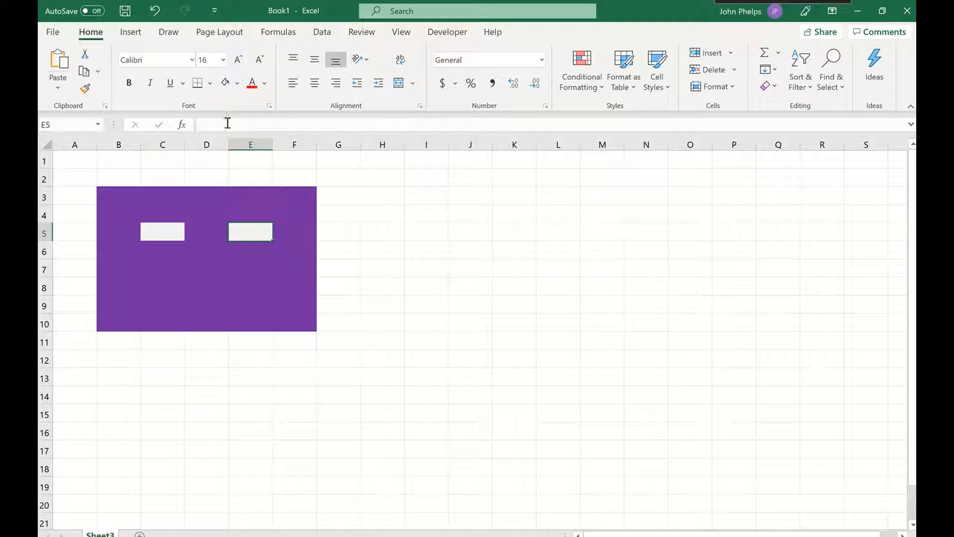
- Fill cells C8:E8 with the same very light grey and merge and centre them into one cell
{"action": "left_click", "coordinate": [152, 287]}
{"action": "left_click_drag", "start_coordinate": [195, 288], "coordinate": [249, 286]}
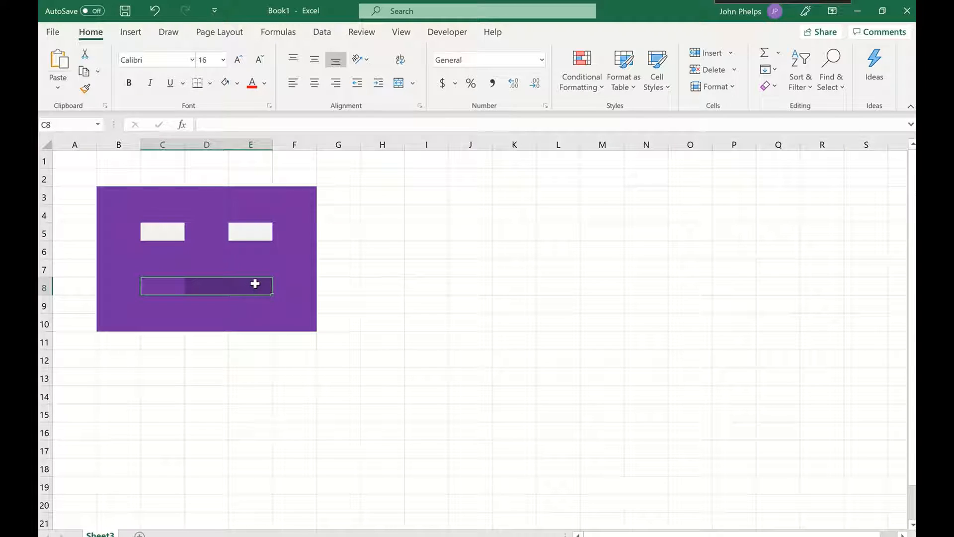
{"action": "left_click", "coordinate": [398, 83]}
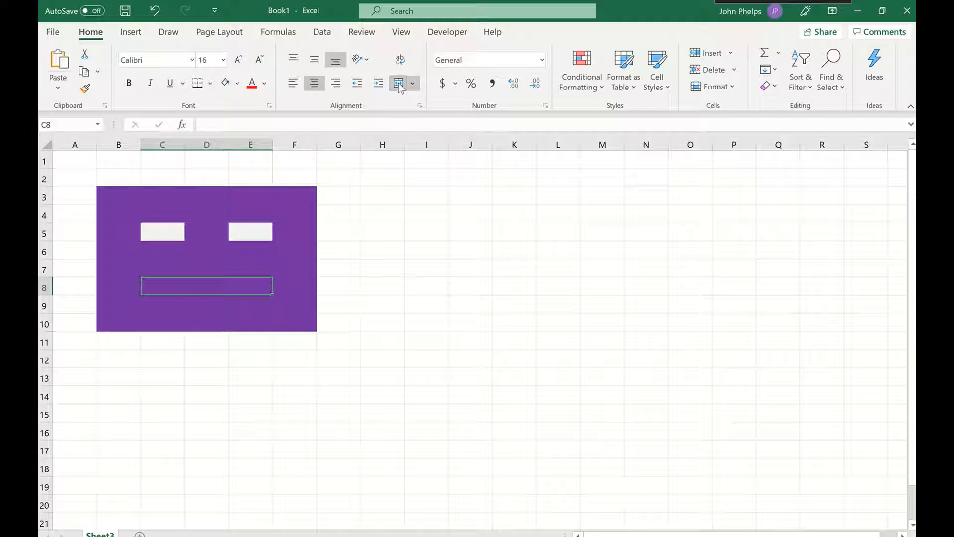
{"action": "left_click", "coordinate": [413, 83]}
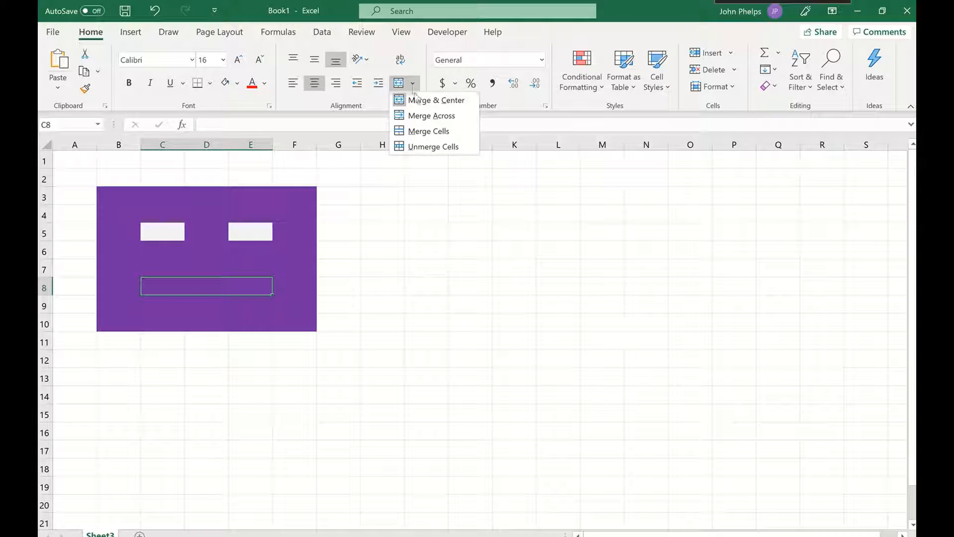
{"action": "left_click", "coordinate": [418, 98]}
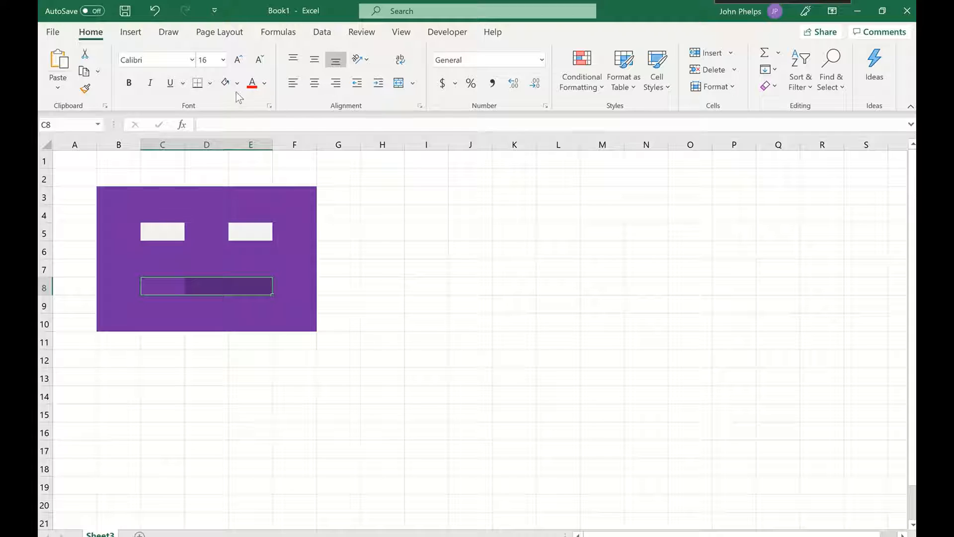
{"action": "left_click", "coordinate": [226, 82]}
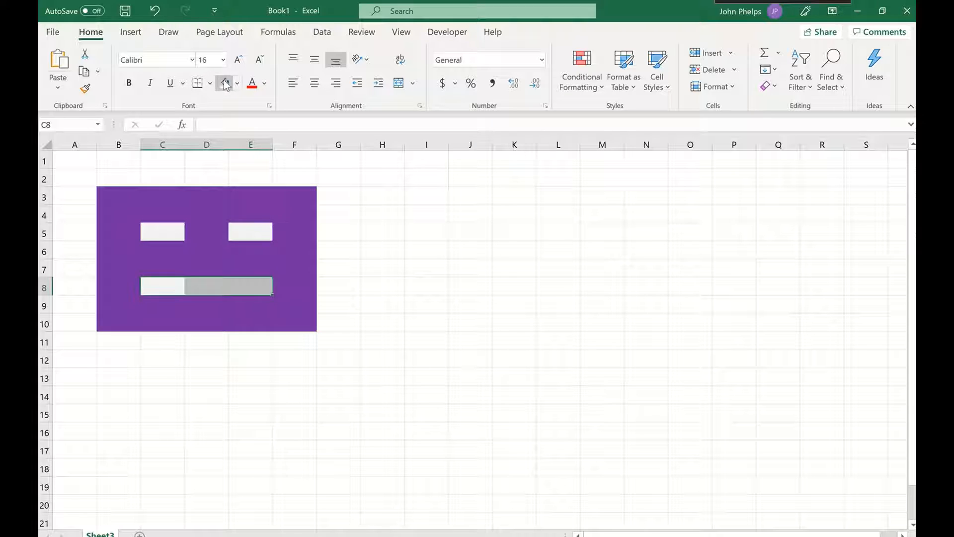
{"action": "left_click", "coordinate": [167, 289]}
{"action": "left_click_drag", "start_coordinate": [168, 290], "coordinate": [251, 287]}
{"action": "left_click", "coordinate": [398, 84]}
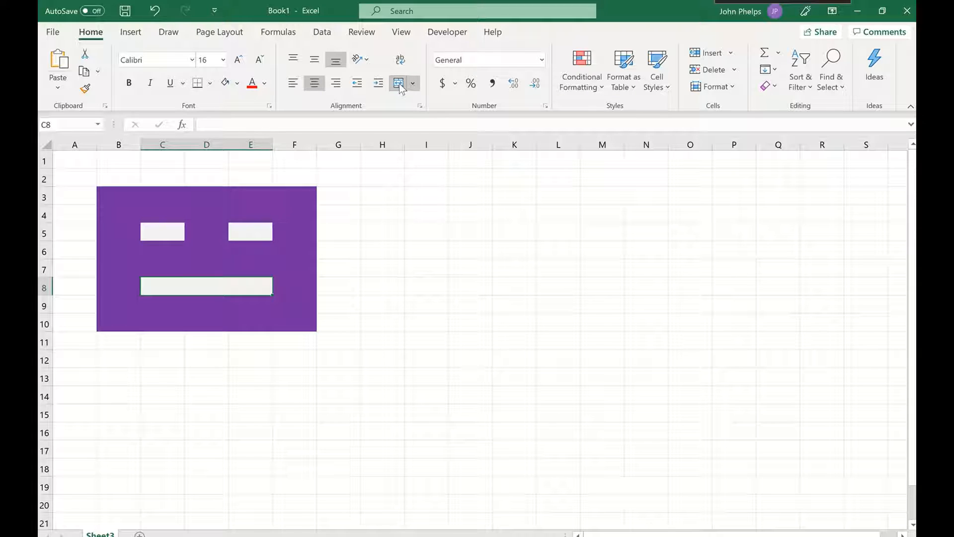
- Enter 9 in cell C5 and 2 in cell E5
{"action": "left_click", "coordinate": [176, 233]}
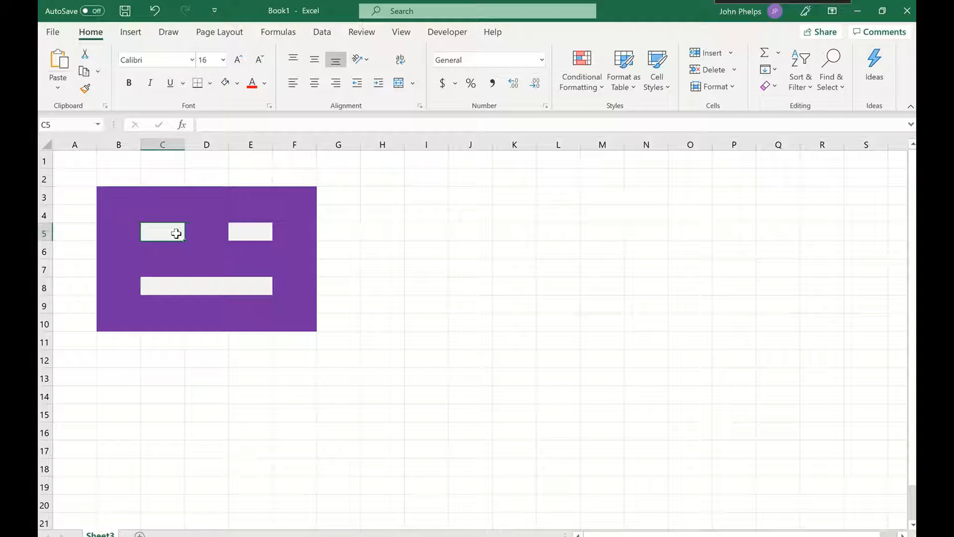
{"action": "type", "text": "9"}
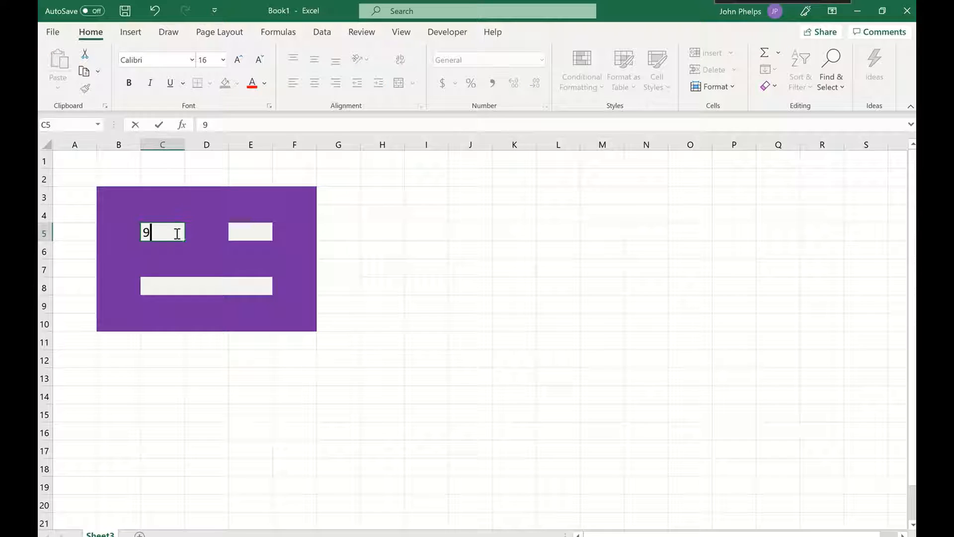
{"action": "left_click", "coordinate": [245, 234]}
{"action": "type", "text": "2"}
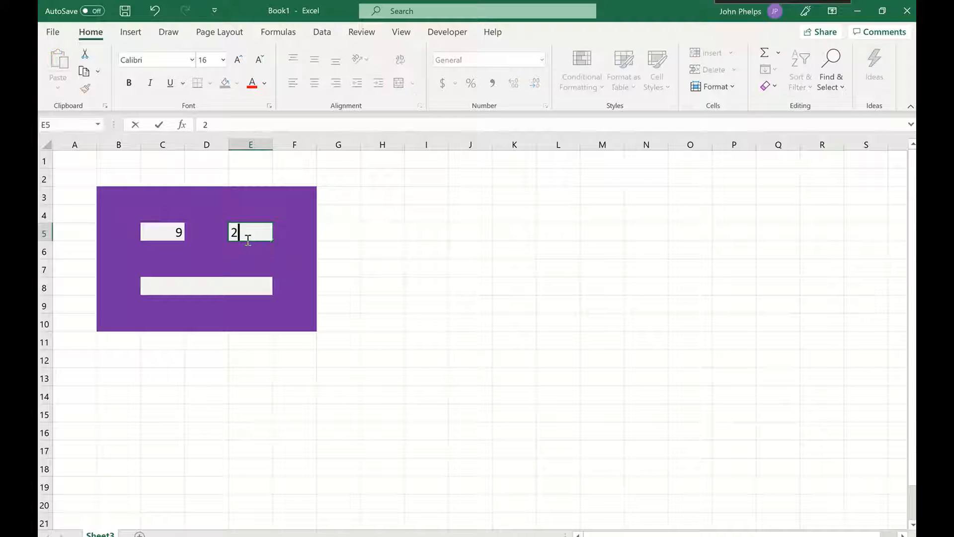
- Enter the formula =C5+E5 in the merged cell C8
{"action": "left_click", "coordinate": [225, 285]}
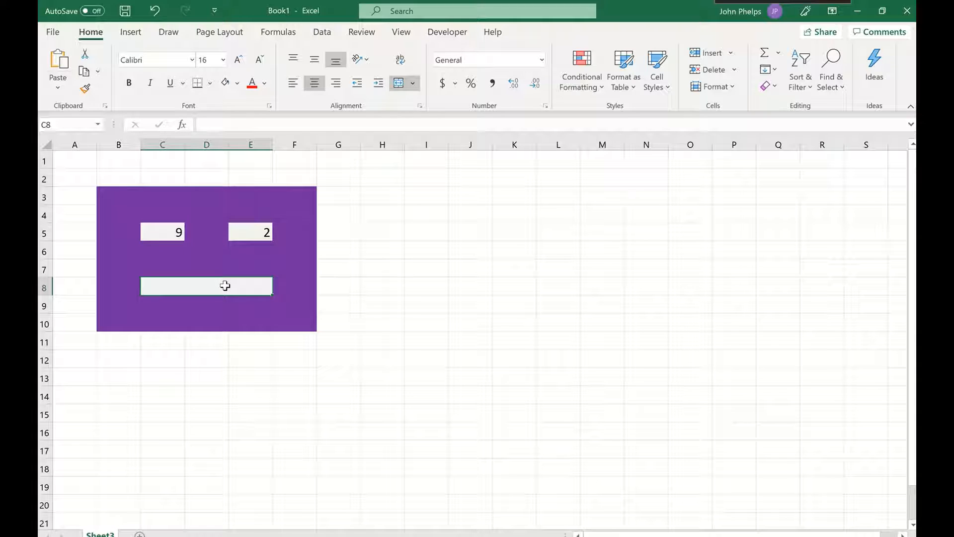
{"action": "type", "text": "="}
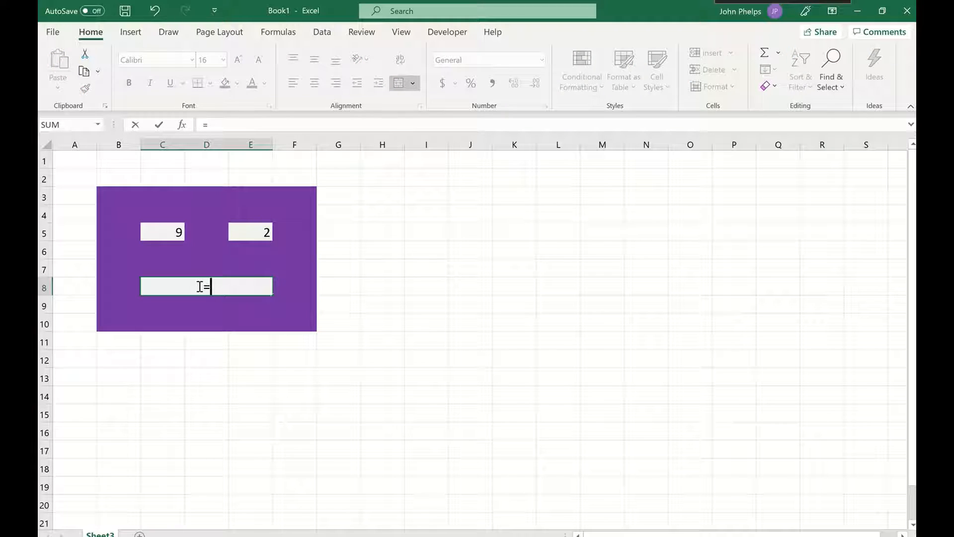
{"action": "left_click", "coordinate": [175, 237]}
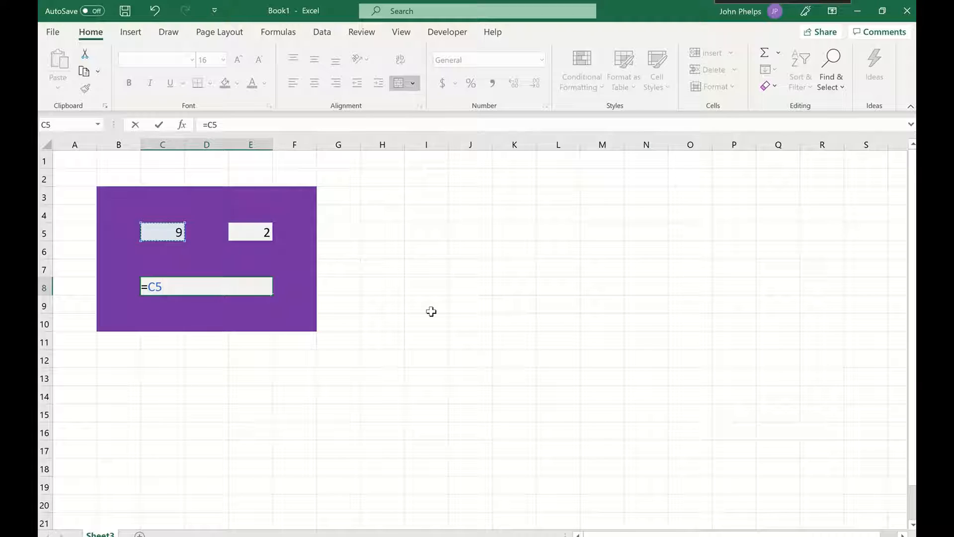
{"action": "type", "text": "+"}
{"action": "left_click", "coordinate": [252, 236]}
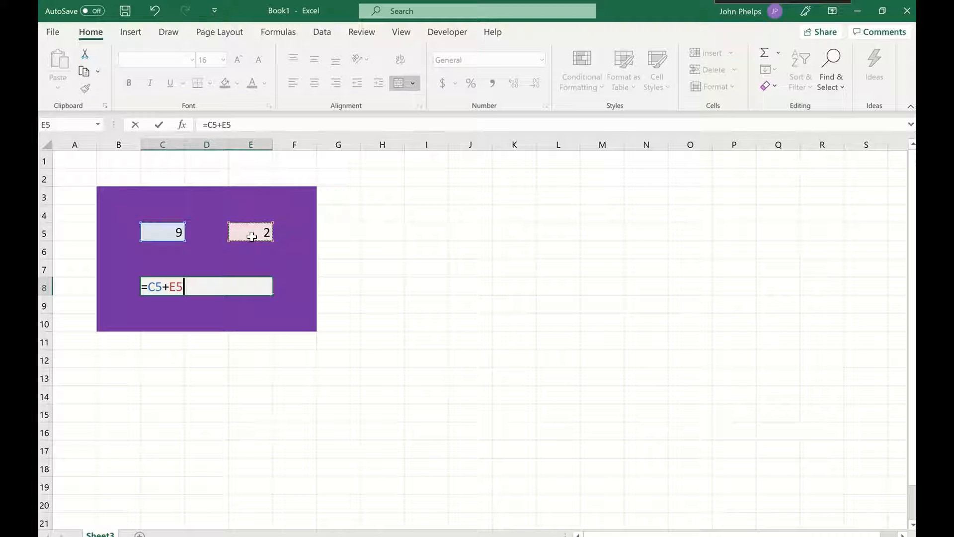
{"action": "key", "text": "Return"}
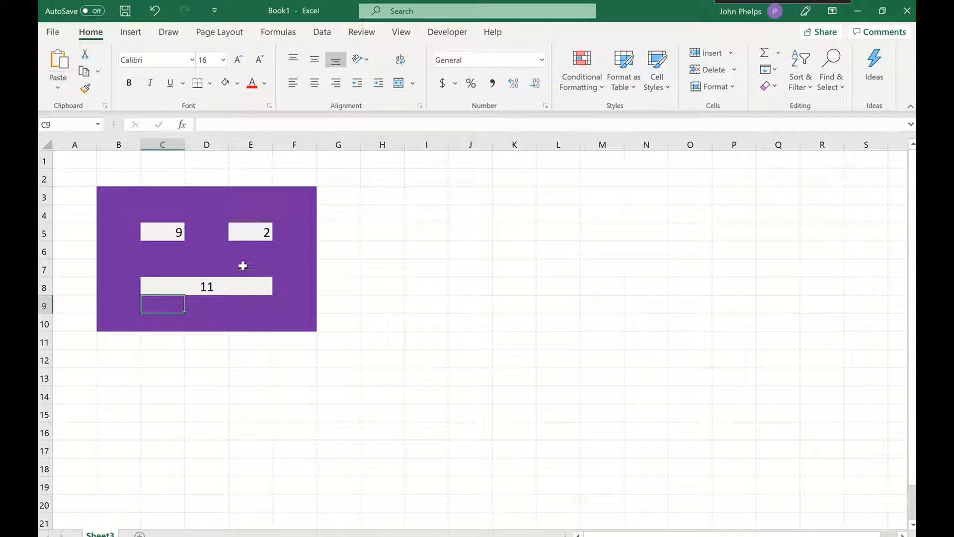
- Change the number in cell E5 to 10
{"action": "left_click", "coordinate": [255, 228]}
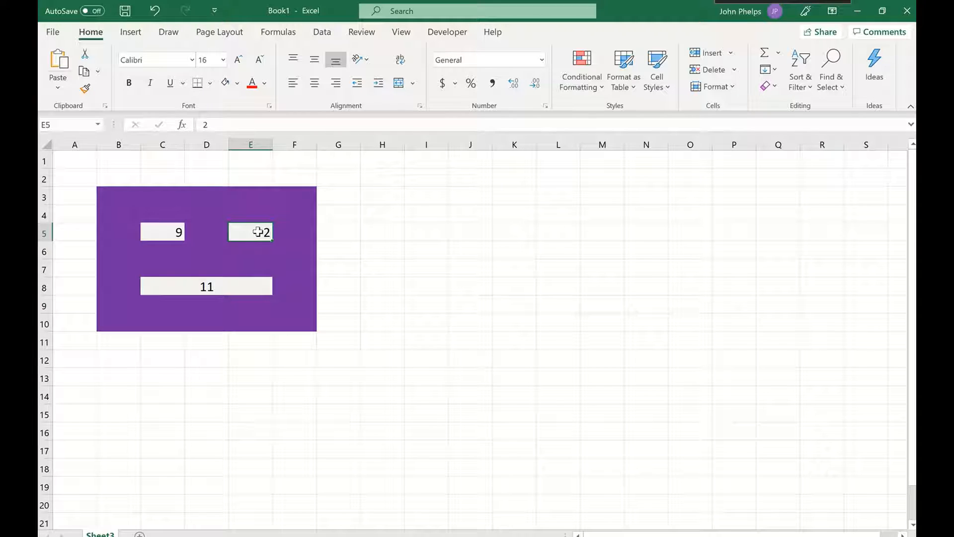
{"action": "type", "text": "10"}
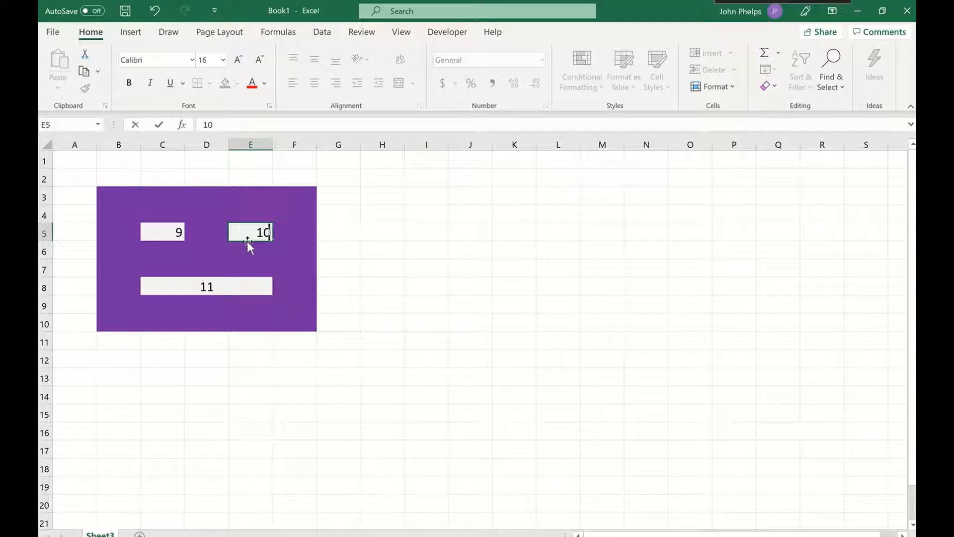
{"action": "key", "text": "Return"}
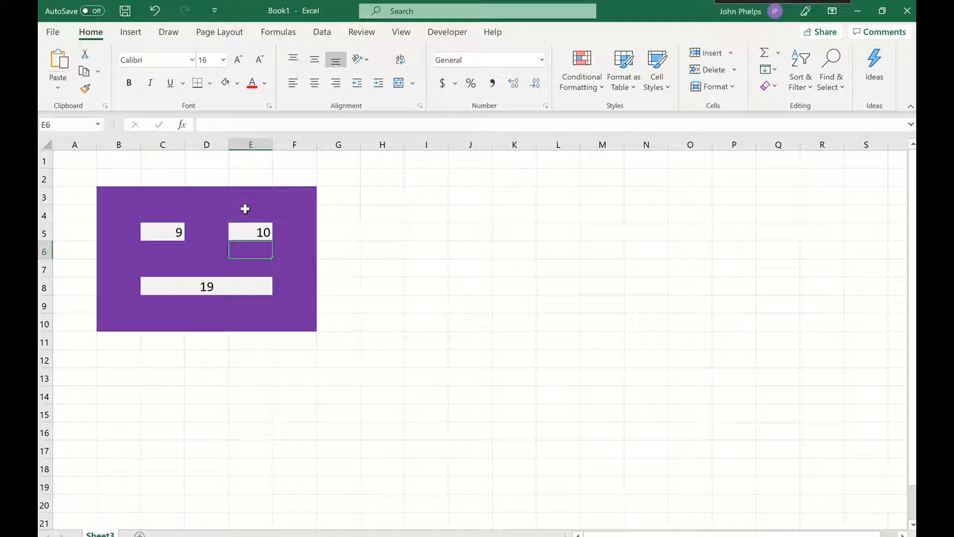
- Fill cells C2:E2 and cell D1 with black to form a hat above the purple block
{"action": "left_click", "coordinate": [173, 180]}
{"action": "left_click_drag", "start_coordinate": [205, 182], "coordinate": [247, 180]}
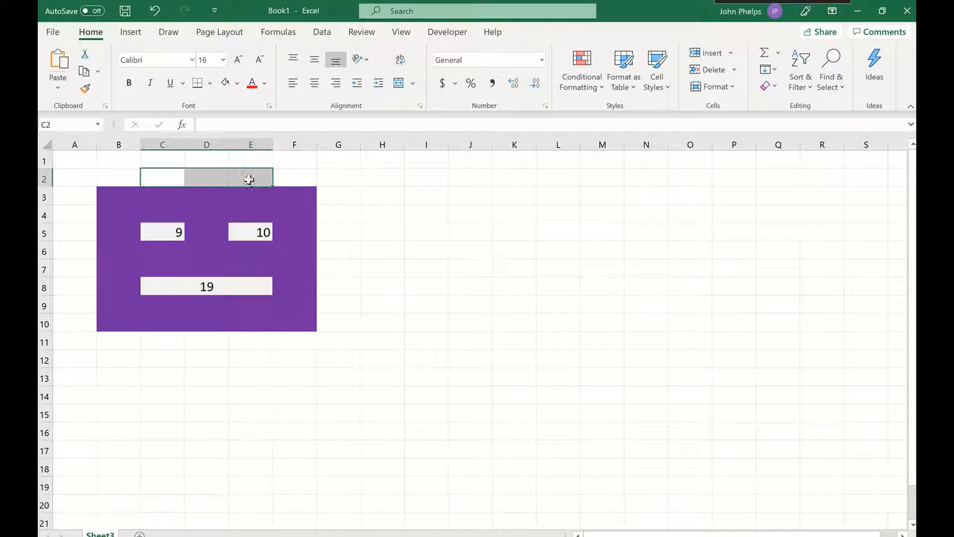
{"action": "left_click", "coordinate": [237, 83]}
{"action": "left_click", "coordinate": [237, 111]}
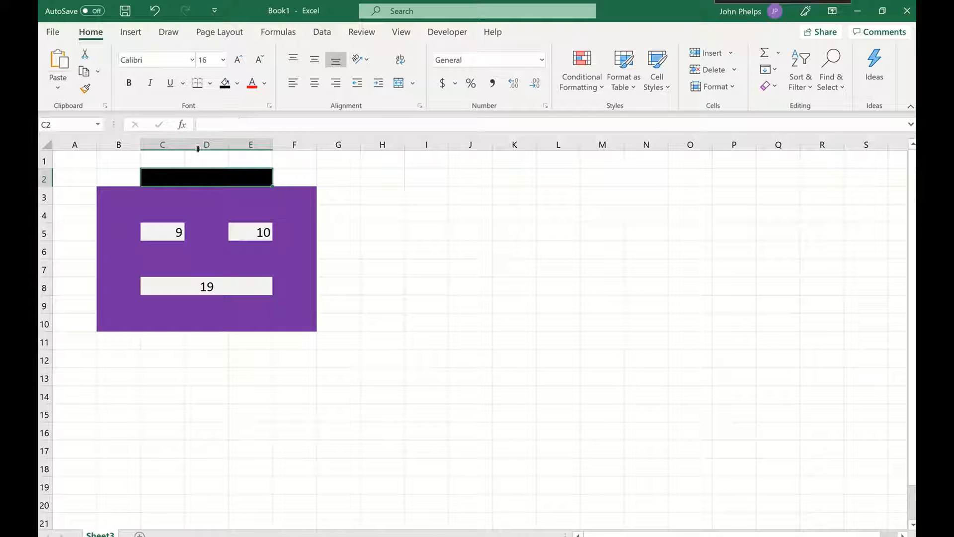
{"action": "left_click", "coordinate": [194, 159]}
{"action": "left_click", "coordinate": [224, 83]}
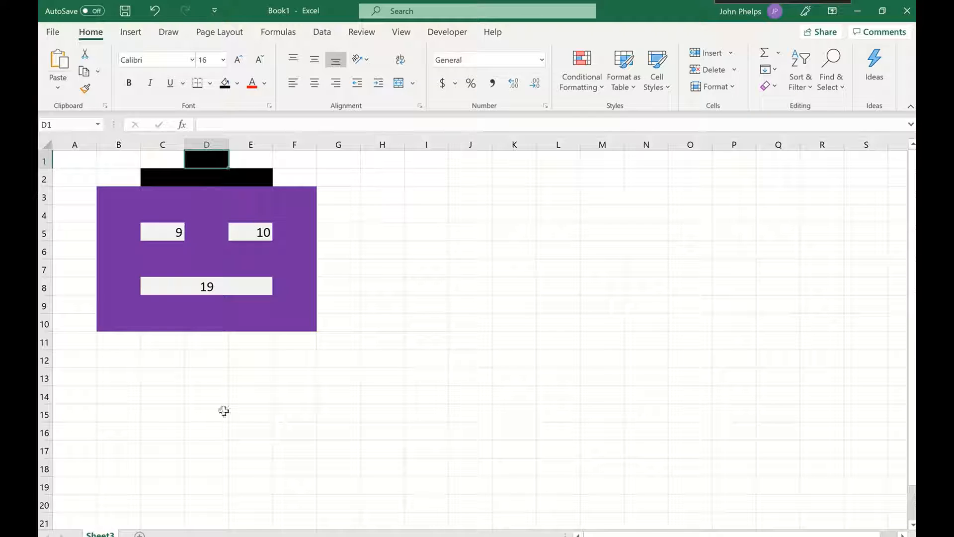
- Insert a diamond shape about 1.15 cm high and 1.44 cm wide between the eye cells and the mouth cell
{"action": "left_click", "coordinate": [134, 33]}
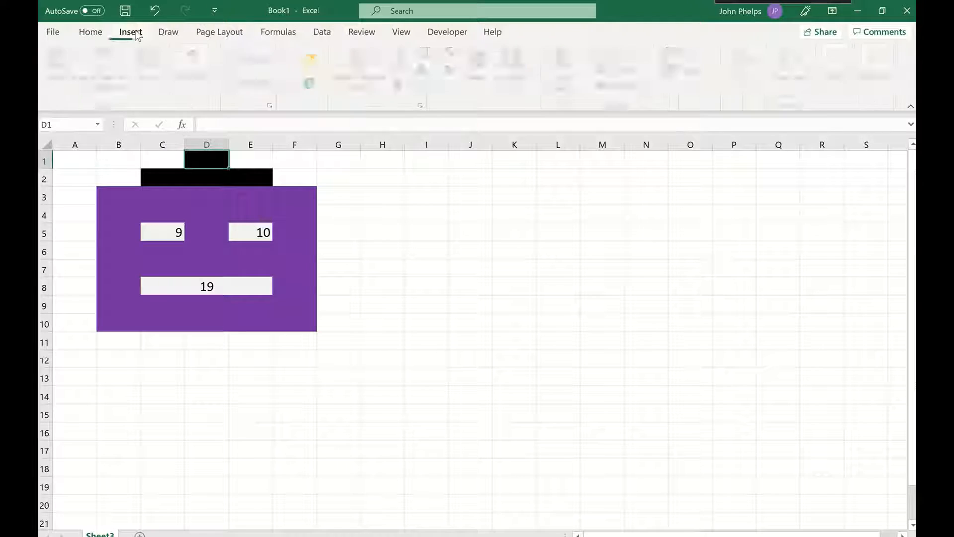
{"action": "left_click", "coordinate": [194, 82]}
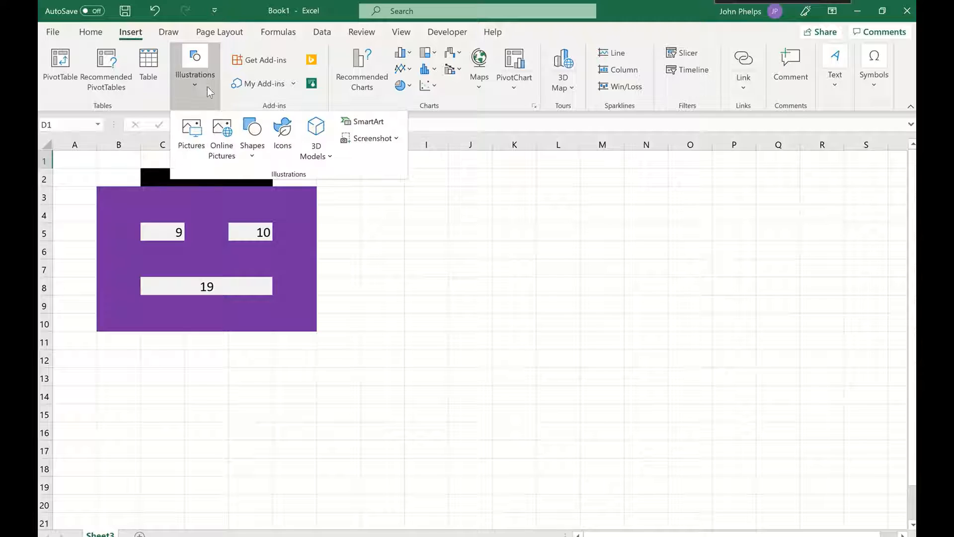
{"action": "left_click", "coordinate": [256, 140]}
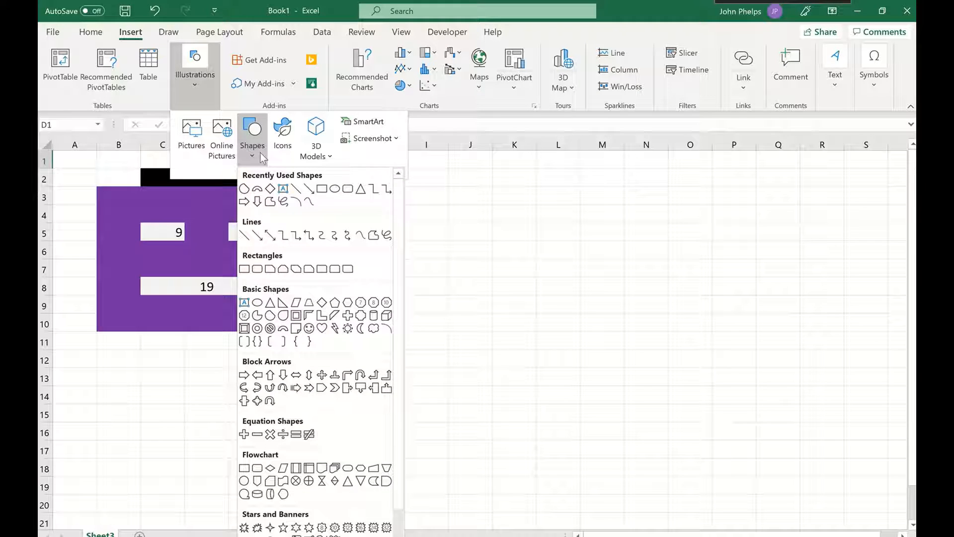
{"action": "left_click", "coordinate": [323, 301]}
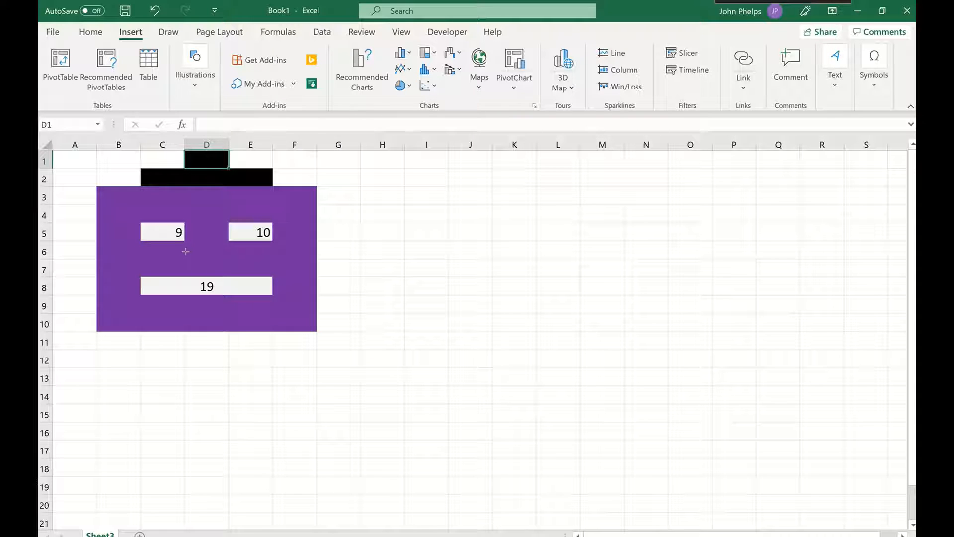
{"action": "left_click_drag", "start_coordinate": [209, 263], "coordinate": [223, 276]}
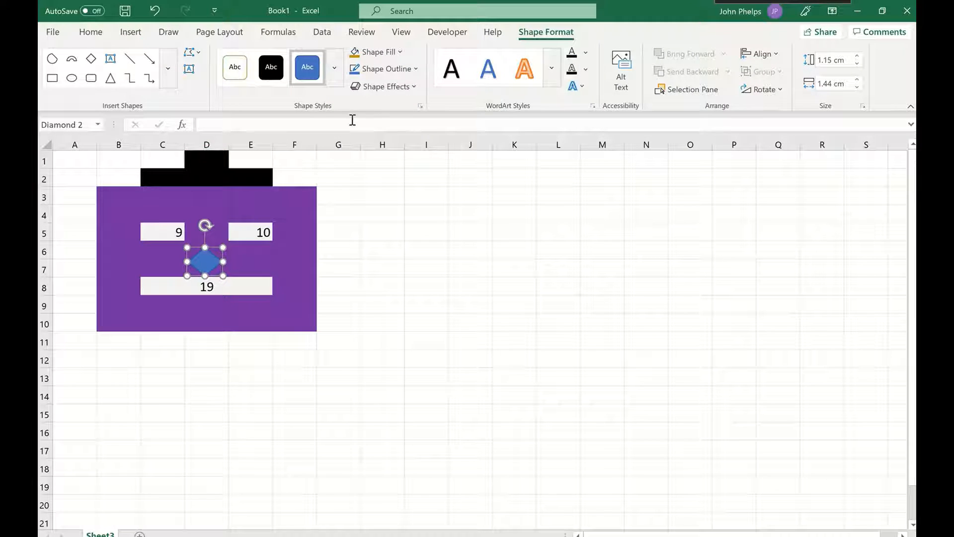
- Fill the diamond with light blue and deselect it
{"action": "left_click", "coordinate": [402, 54]}
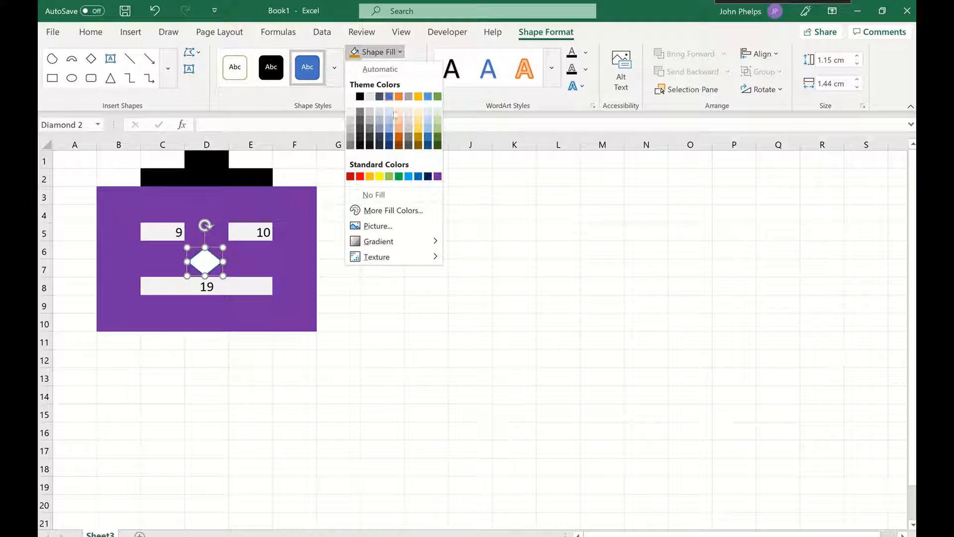
{"action": "left_click", "coordinate": [390, 119]}
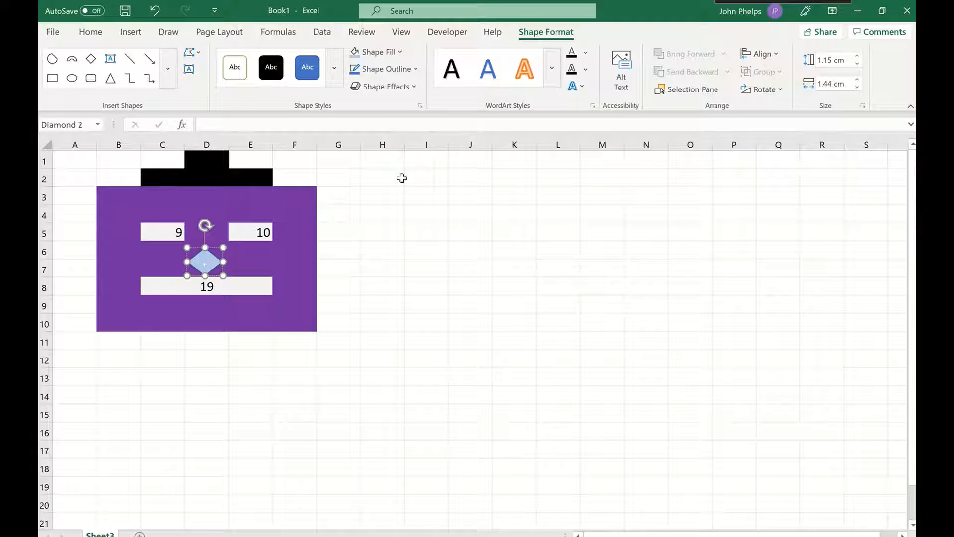
{"action": "left_click", "coordinate": [204, 319]}
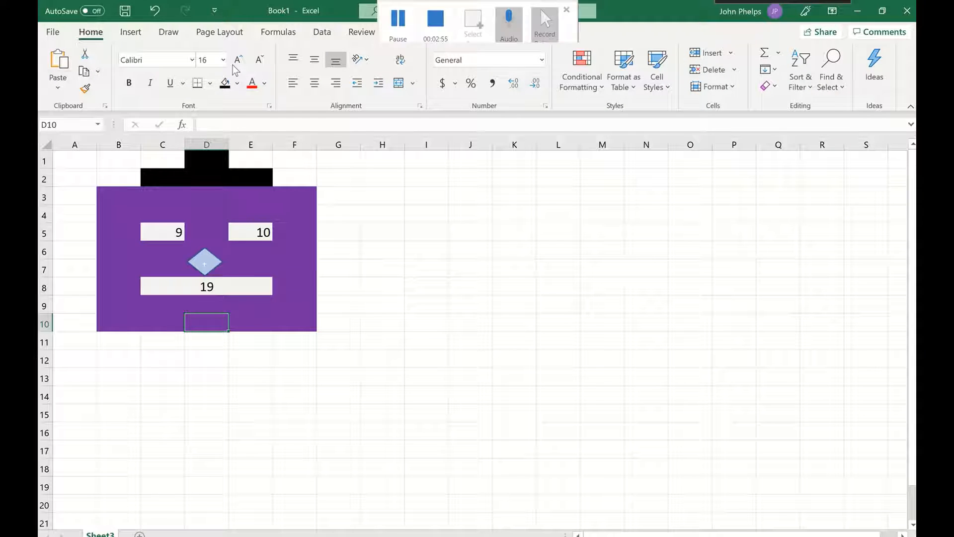
- Insert a block arc about 2 cm high and 3.07 cm wide over eye cell C5 and place a matching copy over eye cell E5
{"action": "left_click", "coordinate": [132, 32]}
{"action": "left_click", "coordinate": [195, 70]}
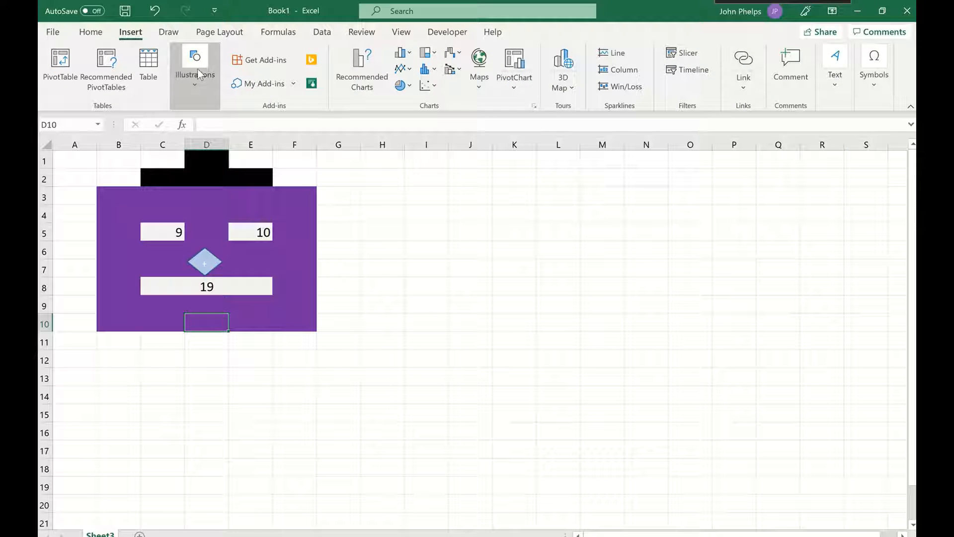
{"action": "left_click", "coordinate": [252, 132]}
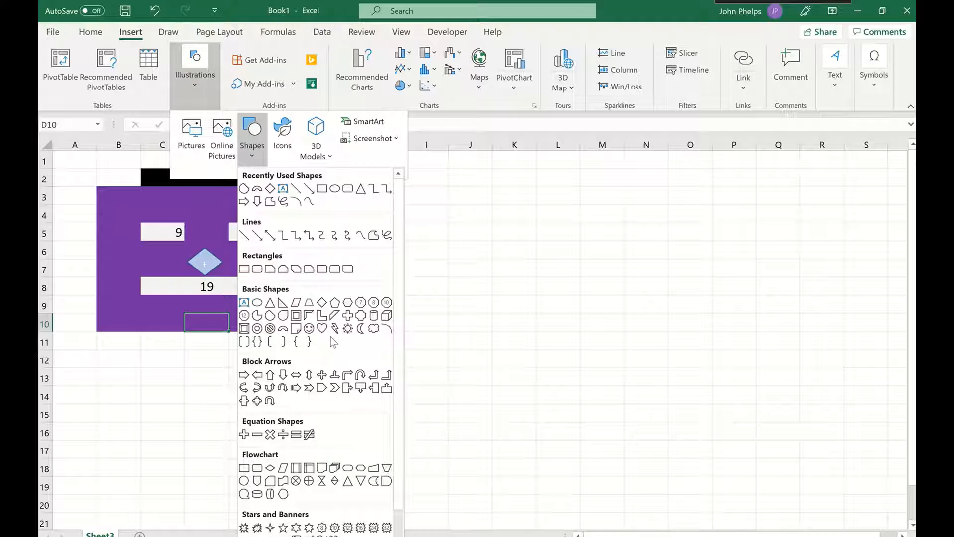
{"action": "left_click", "coordinate": [308, 329]}
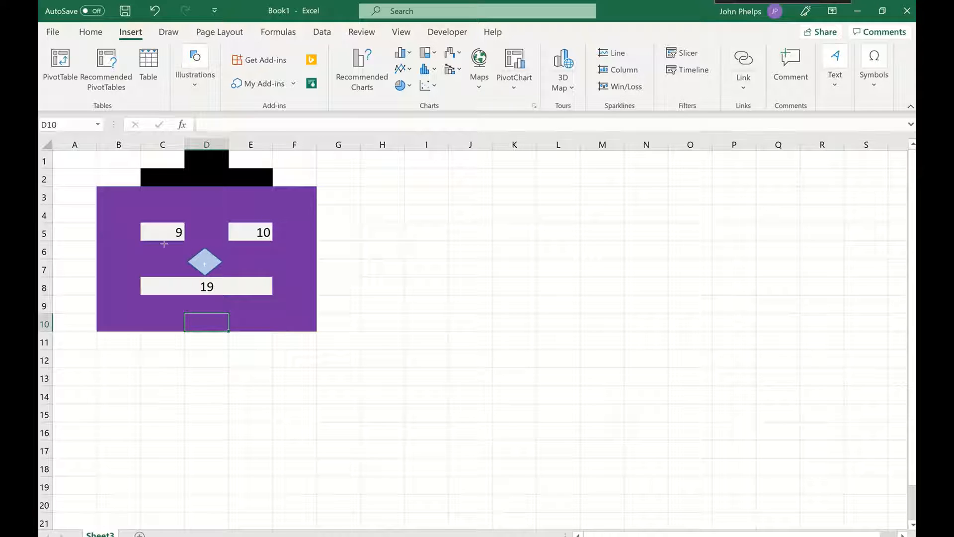
{"action": "left_click_drag", "start_coordinate": [126, 204], "coordinate": [201, 253]}
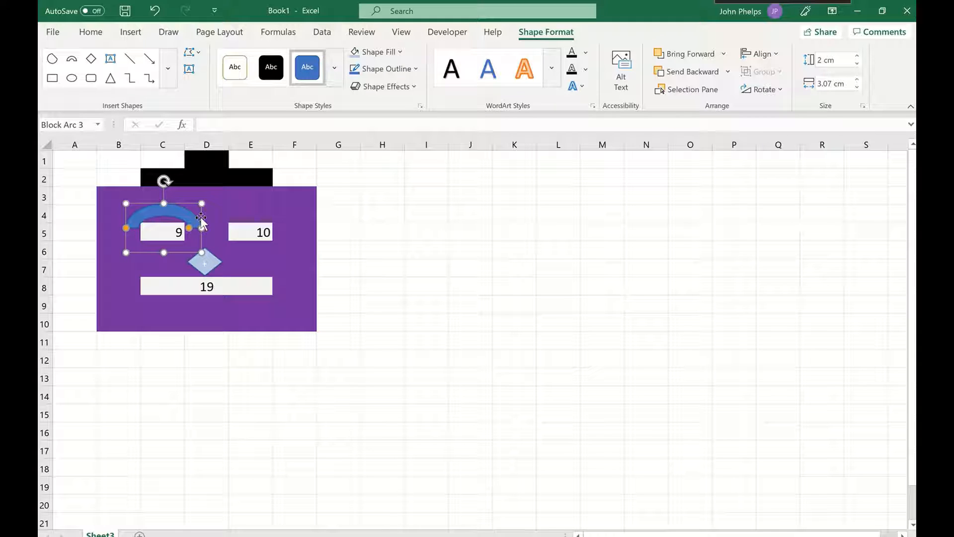
{"action": "left_click_drag", "start_coordinate": [202, 222], "coordinate": [265, 219]}
{"action": "left_click_drag", "start_coordinate": [169, 211], "coordinate": [168, 214]}
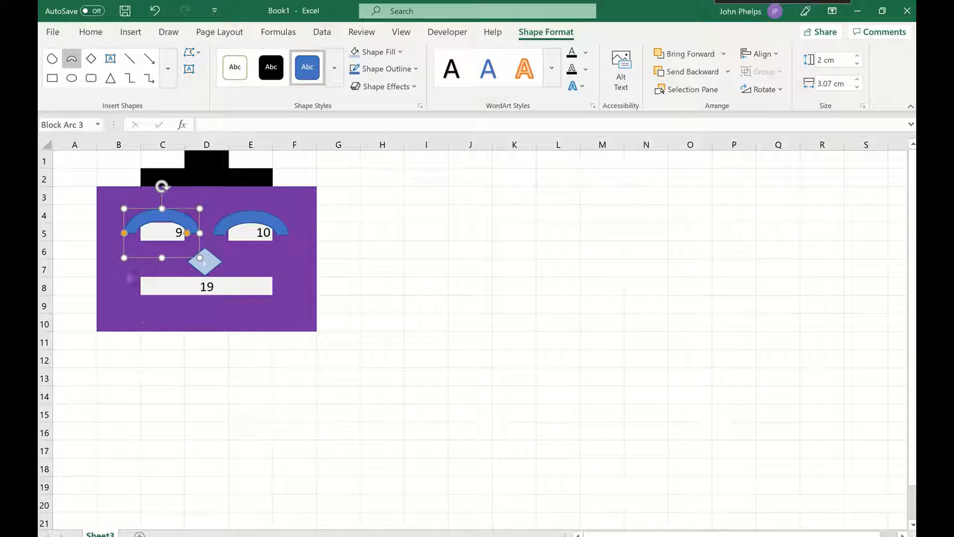
- Add a block arc below the mouth cell, turned upside down as a smile, about 1.25 cm high and 5.4 cm wide
{"action": "left_click_drag", "start_coordinate": [131, 286], "coordinate": [263, 339]}
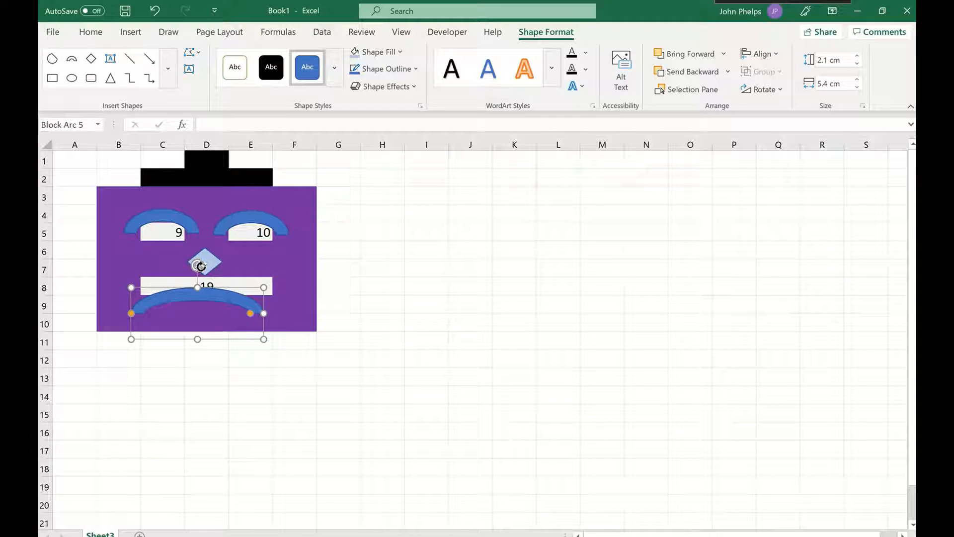
{"action": "left_click_drag", "start_coordinate": [201, 267], "coordinate": [241, 314]}
- Fill cells C11, C13 and C15 with black as the dark stripes of the first leg
{"action": "left_click", "coordinate": [168, 344]}
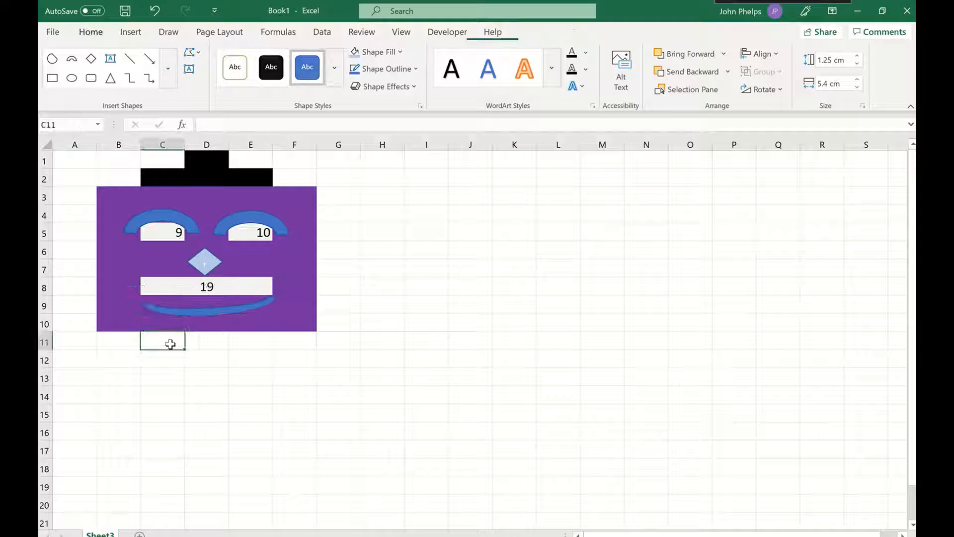
{"action": "left_click", "coordinate": [164, 379]}
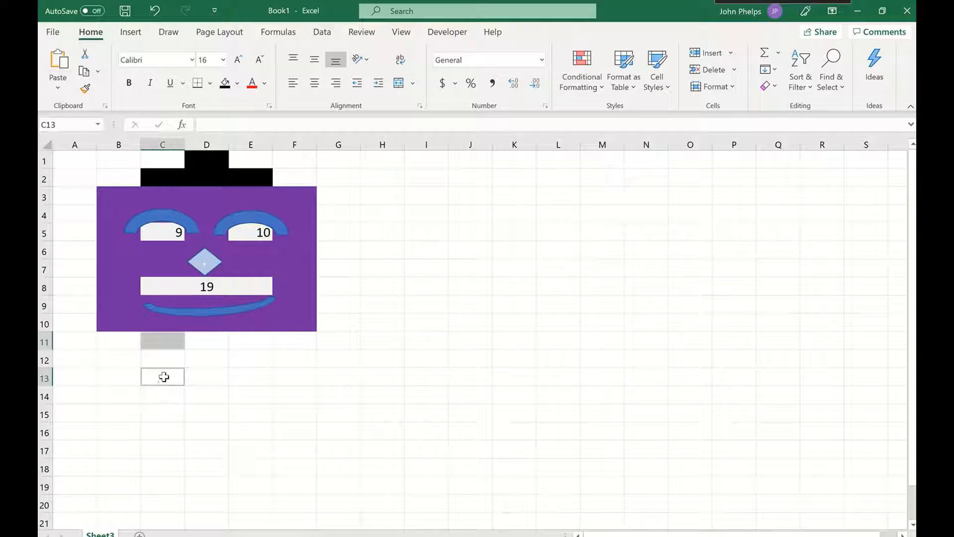
{"action": "left_click", "coordinate": [160, 411]}
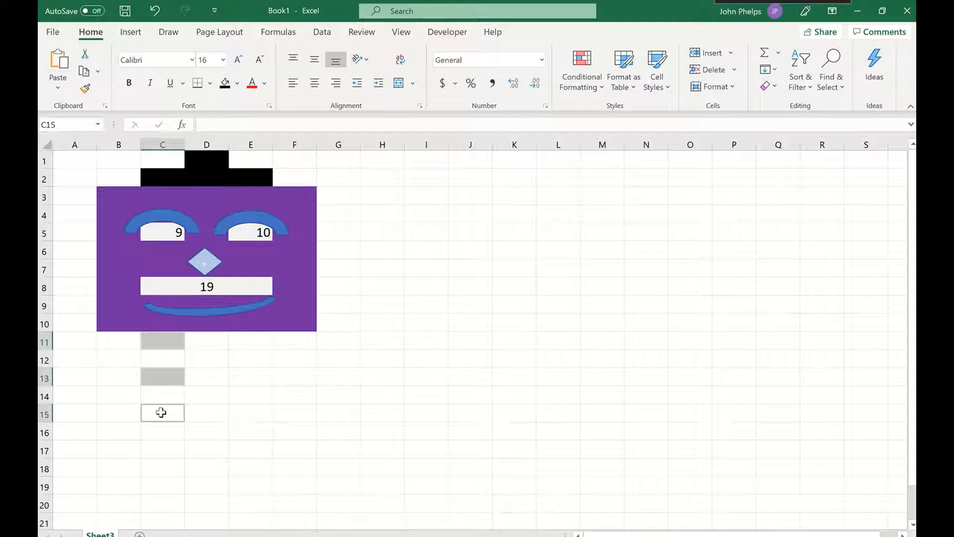
{"action": "left_click", "coordinate": [225, 84]}
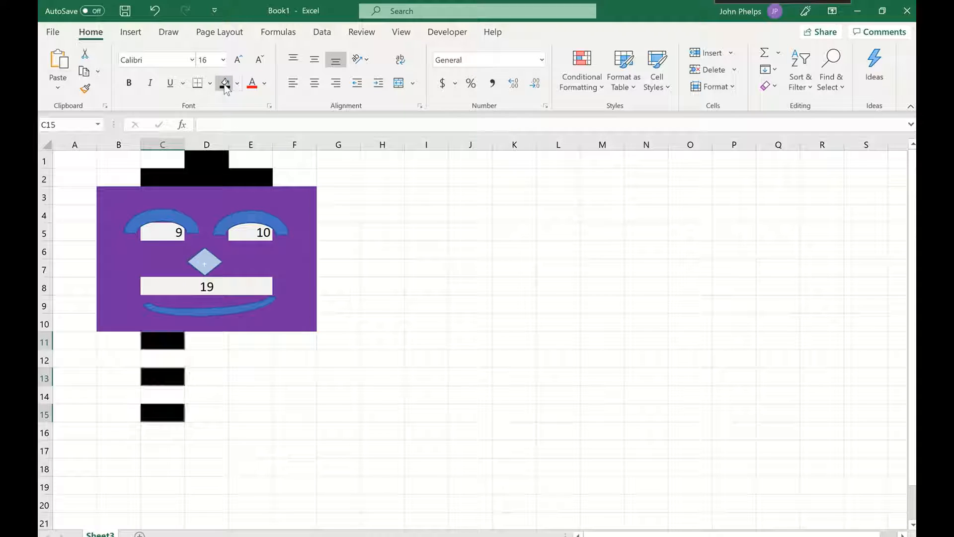
- Fill cells C12 and C14 with yellow to complete the striped leg
{"action": "left_click", "coordinate": [168, 359]}
{"action": "left_click", "coordinate": [168, 396], "text": "ctrl"}
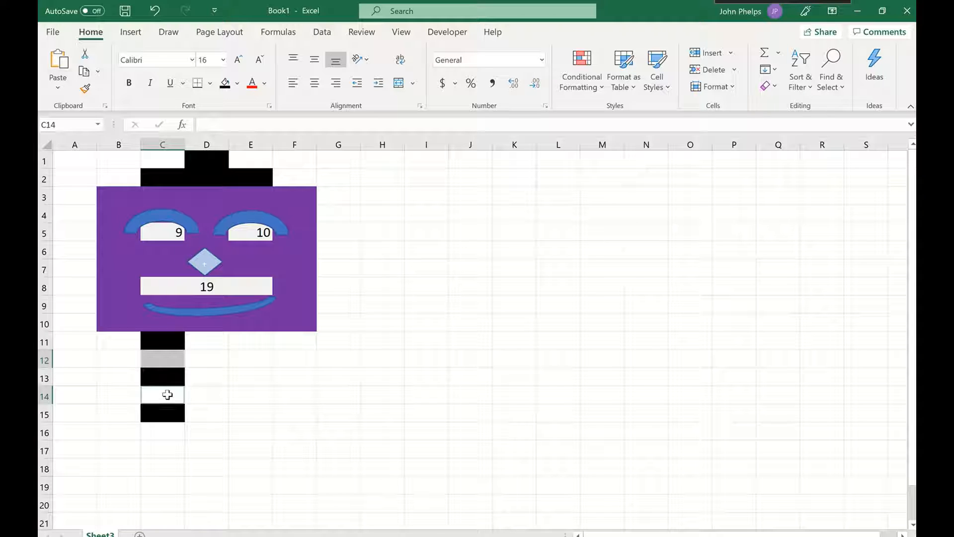
{"action": "left_click", "coordinate": [236, 83]}
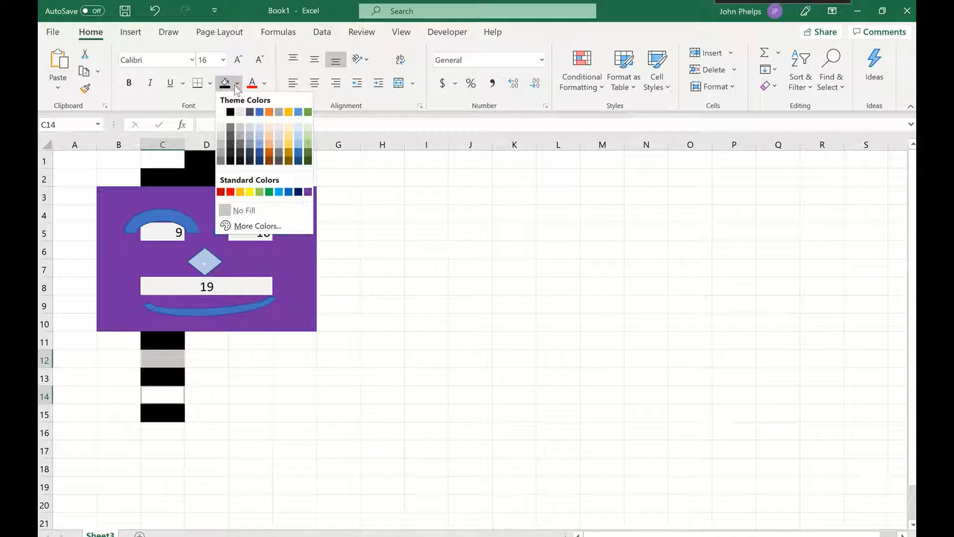
{"action": "left_click", "coordinate": [251, 192]}
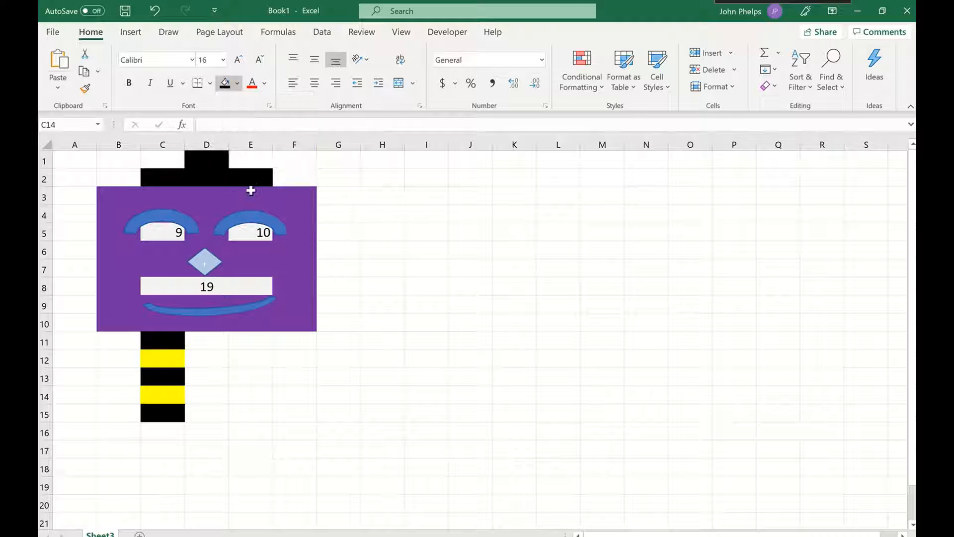
{"action": "left_click", "coordinate": [170, 435]}
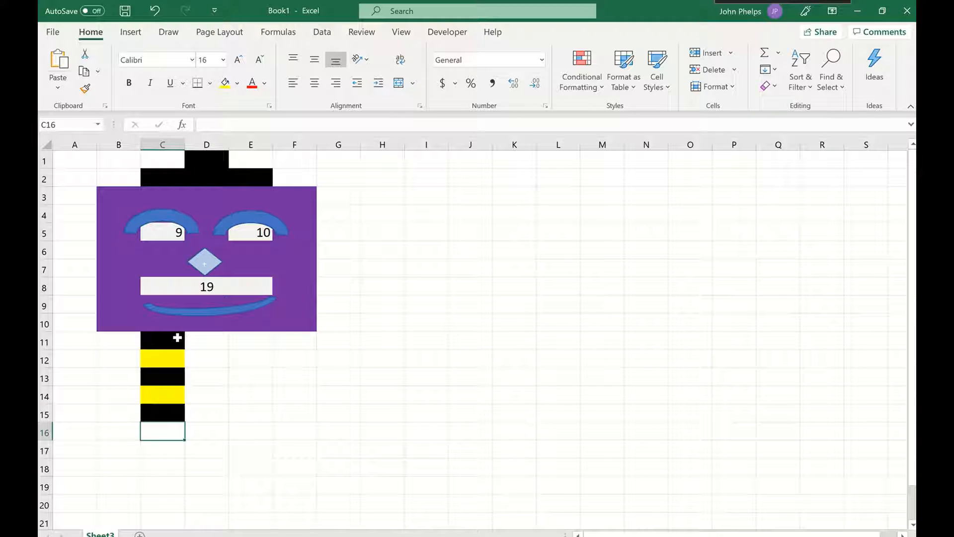
- Copy the striped leg in C11:C15 to E11:E15 as the second leg
{"action": "left_click_drag", "start_coordinate": [177, 338], "coordinate": [174, 407]}
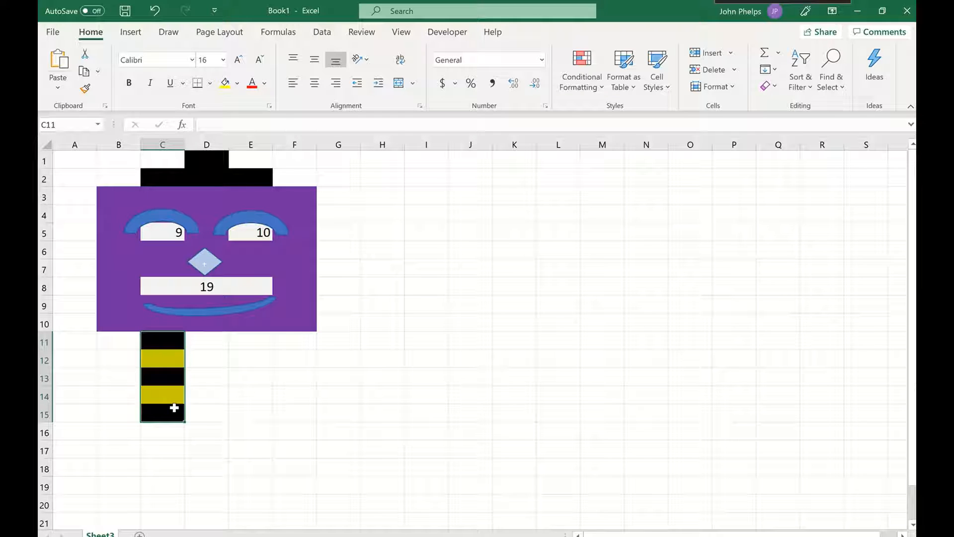
{"action": "key", "text": "ctrl+c"}
{"action": "left_click_drag", "start_coordinate": [252, 344], "coordinate": [254, 404]}
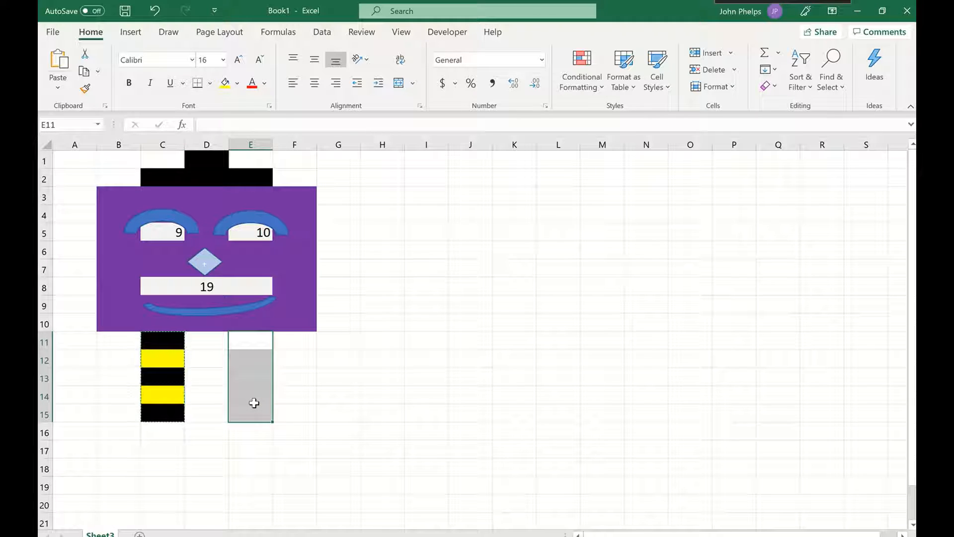
{"action": "key", "text": "ctrl+v"}
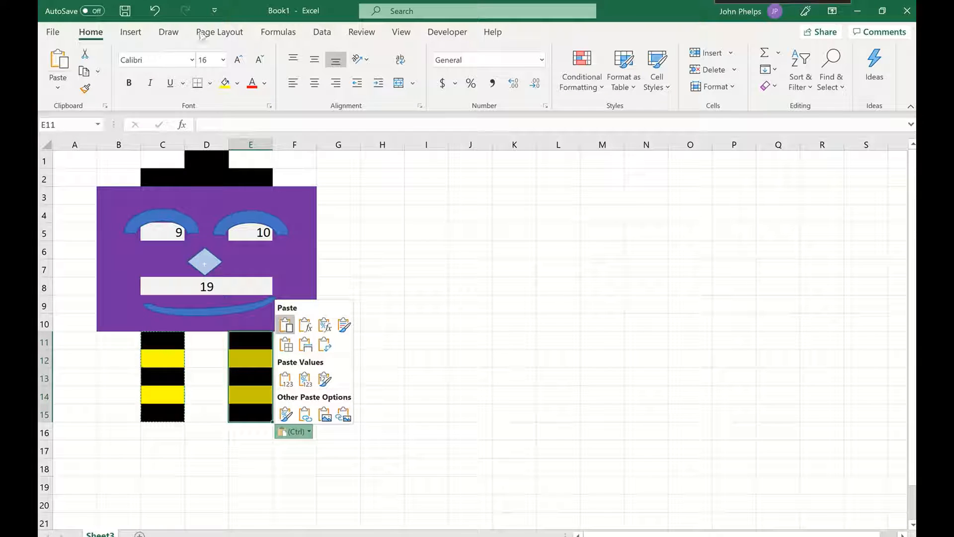
- Insert a chord shape about 1.88 cm high and 2.43 cm wide, rotated so its flat edge meets the bottom of the leg in column C
{"action": "left_click", "coordinate": [133, 33]}
{"action": "left_click", "coordinate": [133, 34]}
{"action": "left_click", "coordinate": [195, 75]}
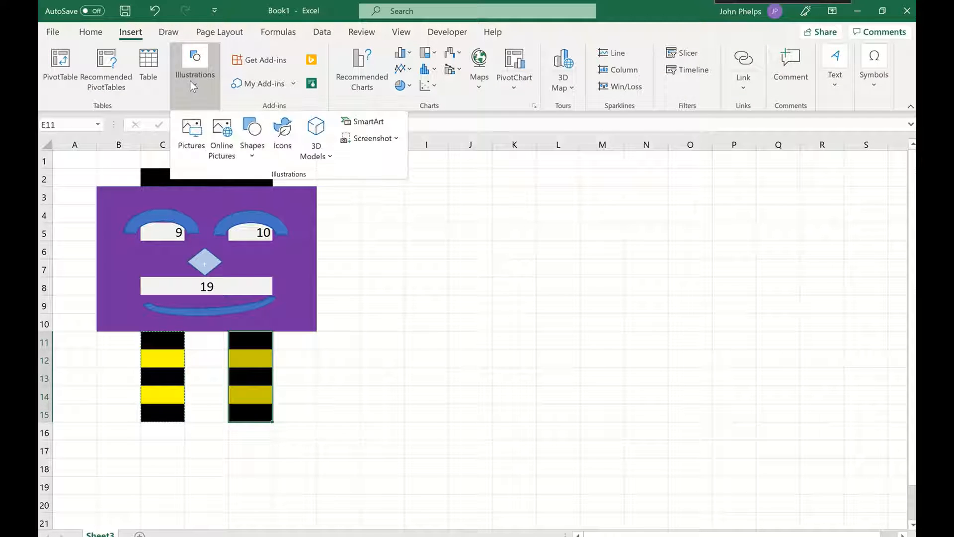
{"action": "left_click", "coordinate": [252, 137]}
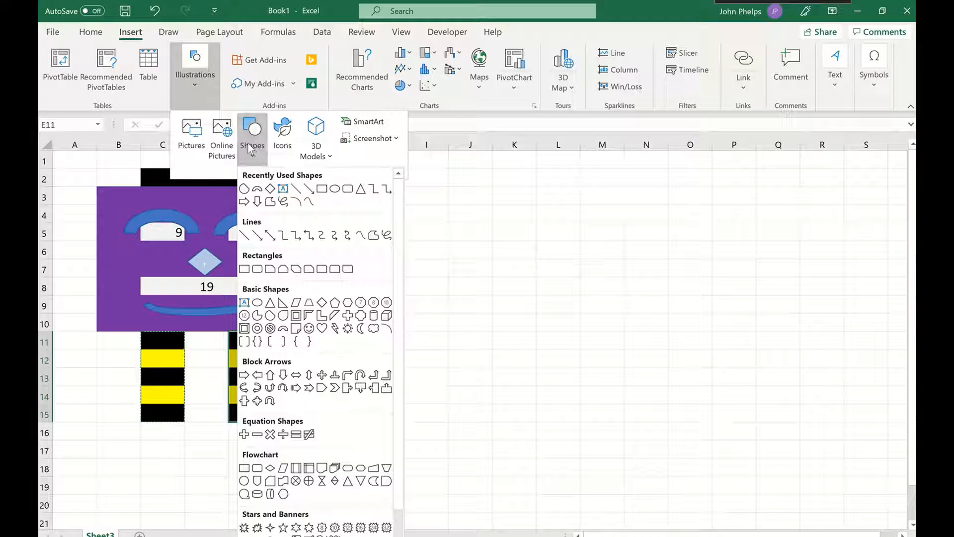
{"action": "left_click", "coordinate": [270, 316]}
{"action": "left_click_drag", "start_coordinate": [133, 435], "coordinate": [194, 471]}
{"action": "left_click_drag", "start_coordinate": [164, 412], "coordinate": [182, 440]}
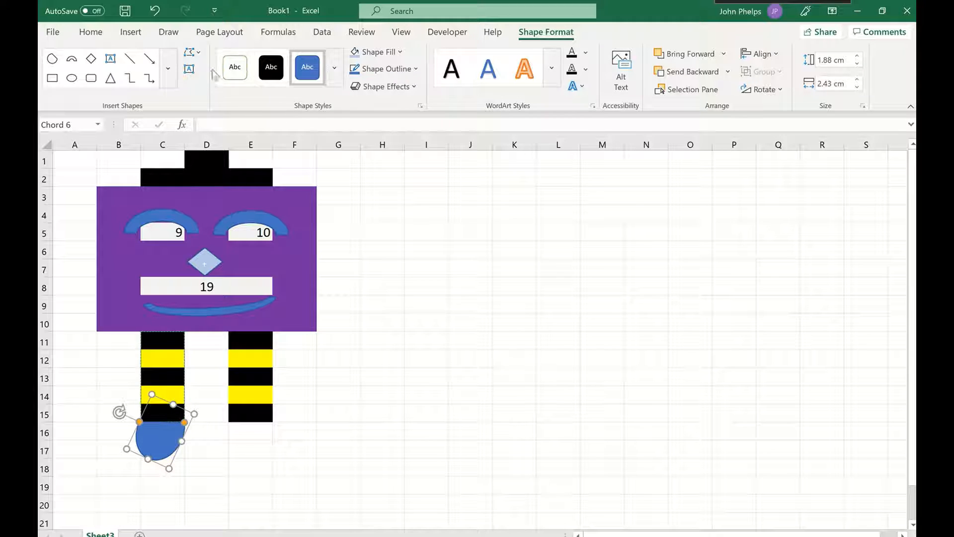
- Fill the chord foot with dark gold and place a duplicate of it under the leg in column E
{"action": "left_click", "coordinate": [271, 67]}
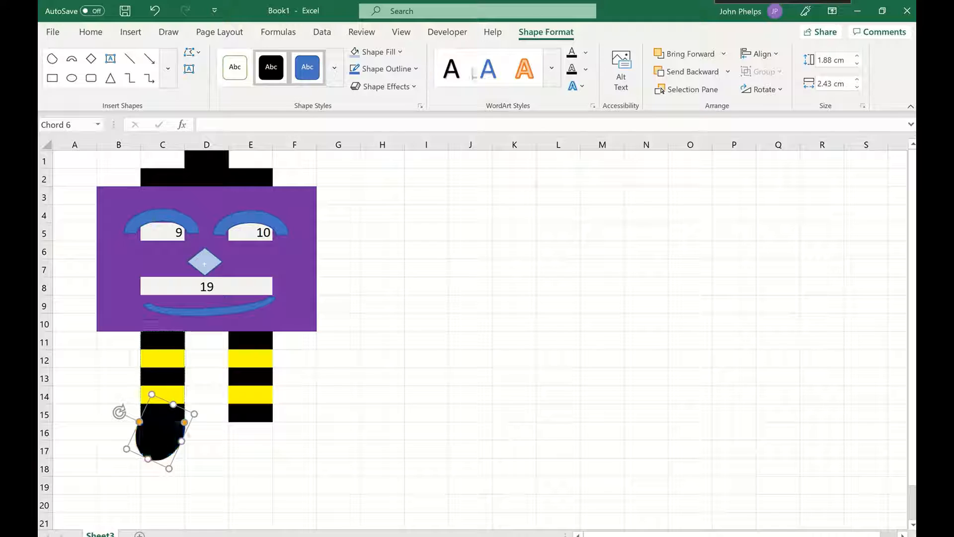
{"action": "left_click", "coordinate": [400, 54]}
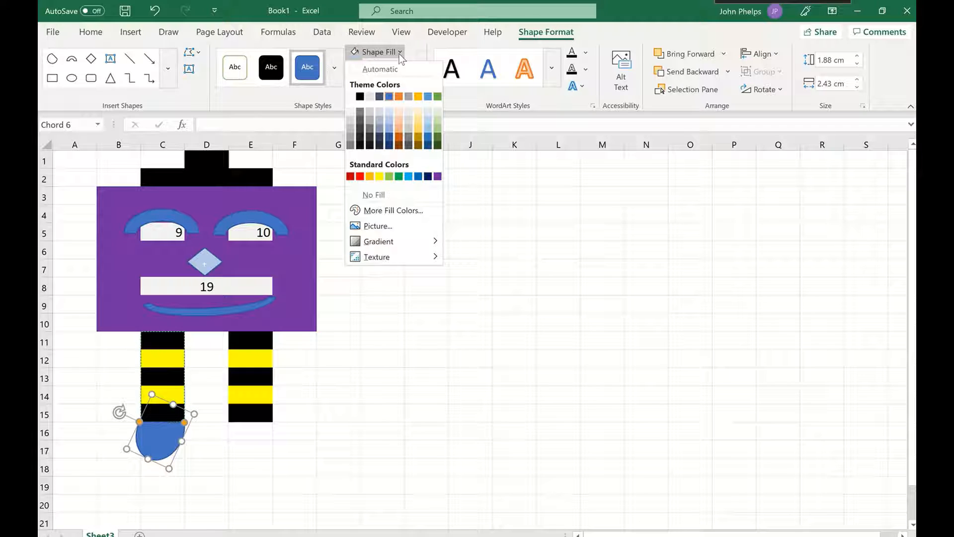
{"action": "left_click", "coordinate": [420, 142]}
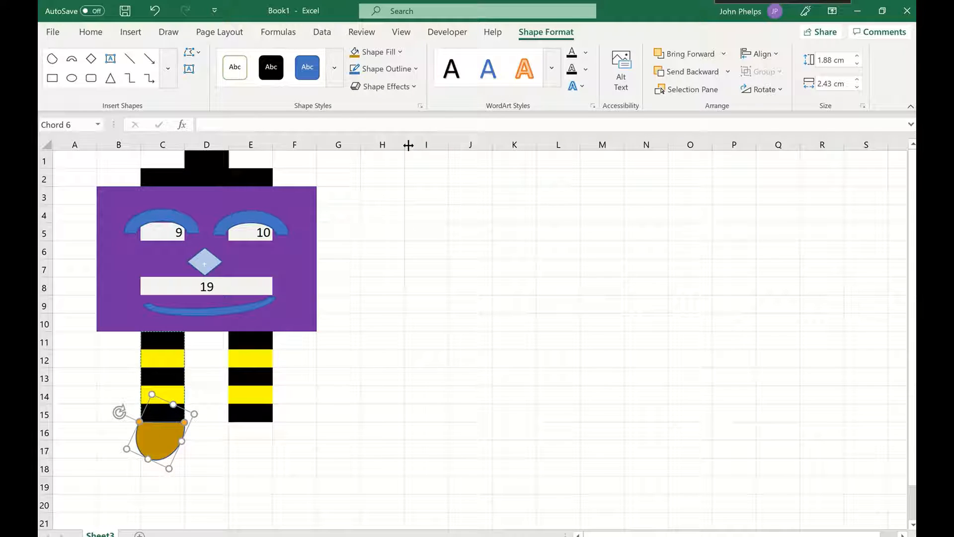
{"action": "key", "text": "ctrl+d"}
{"action": "left_click_drag", "start_coordinate": [167, 457], "coordinate": [249, 447]}
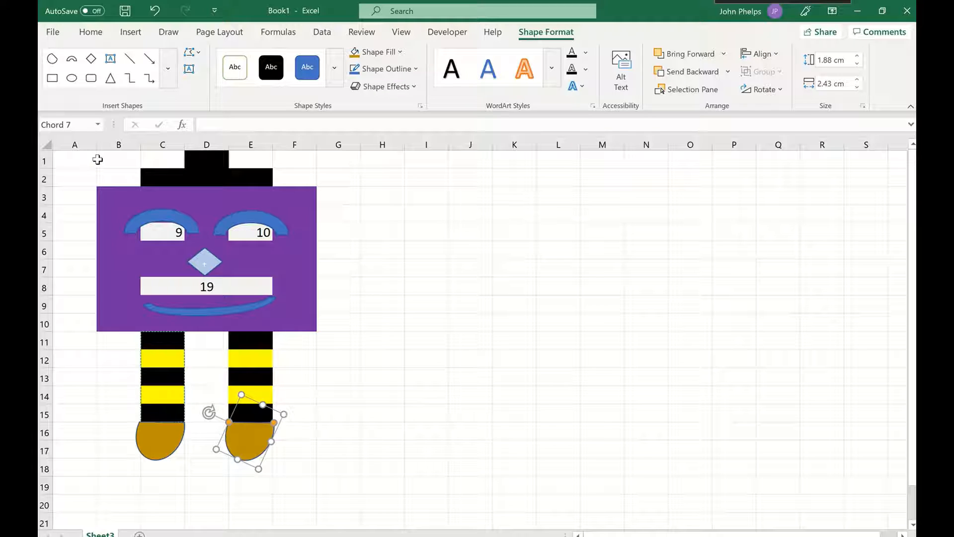
- Copy the whole robot in B1:F18 and paste it at cells J1, B21 and K21
{"action": "mouse_move", "coordinate": [117, 158]}
{"action": "left_mouse_down"}
{"action": "mouse_move", "coordinate": [234, 169]}
{"action": "mouse_move", "coordinate": [310, 253]}
{"action": "mouse_move", "coordinate": [279, 397]}
{"action": "mouse_move", "coordinate": [290, 466]}
{"action": "left_mouse_up"}
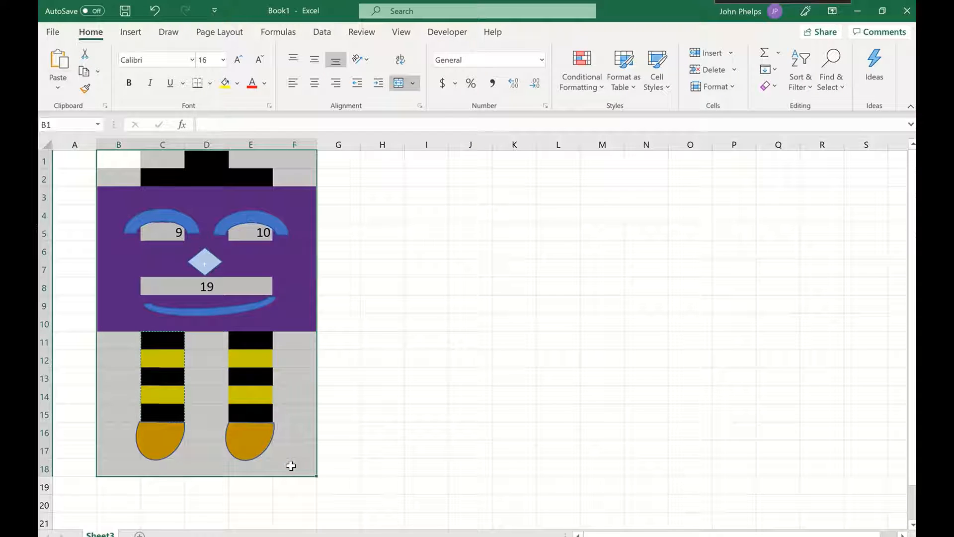
{"action": "key", "text": "ctrl+c"}
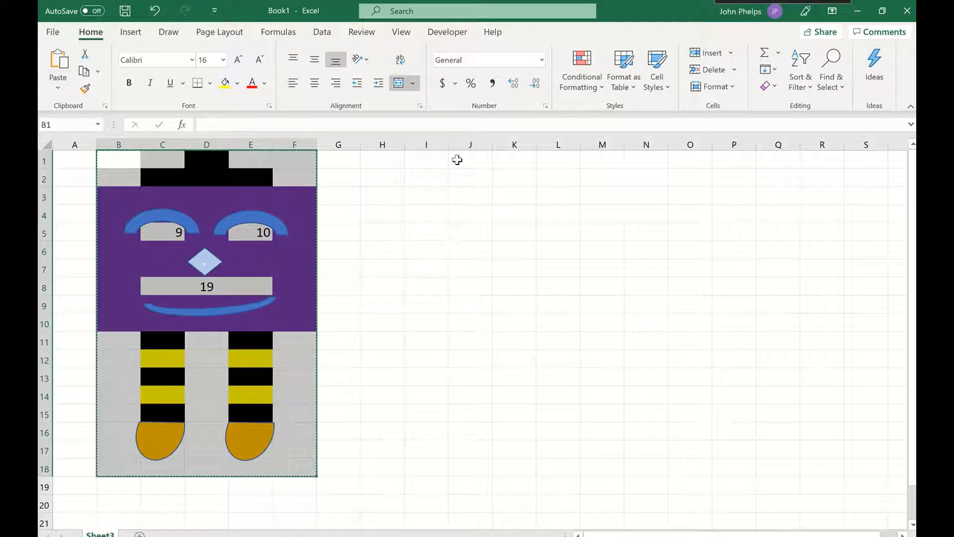
{"action": "left_click", "coordinate": [457, 160]}
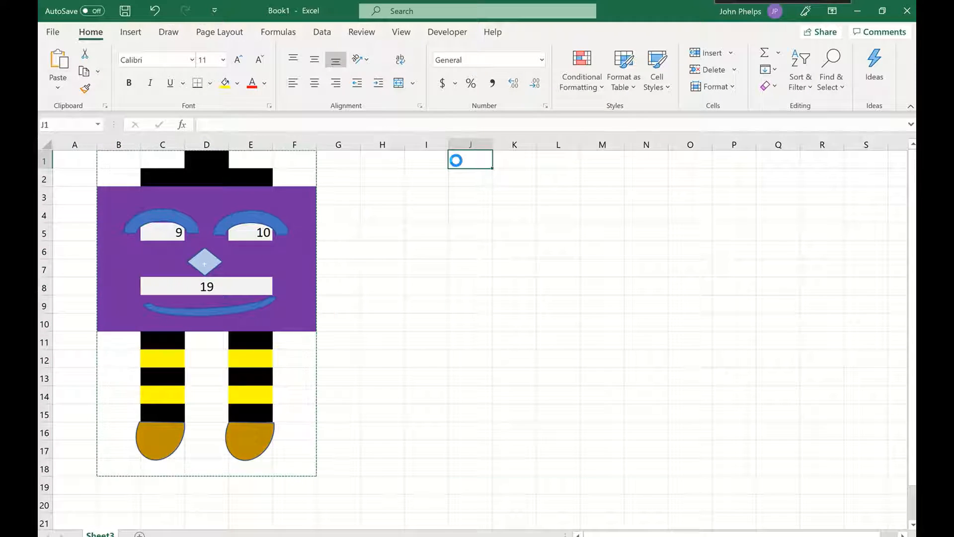
{"action": "key", "text": "ctrl+v"}
{"action": "scroll", "coordinate": [304, 354], "scroll_direction": "down", "scroll_amount": 3}
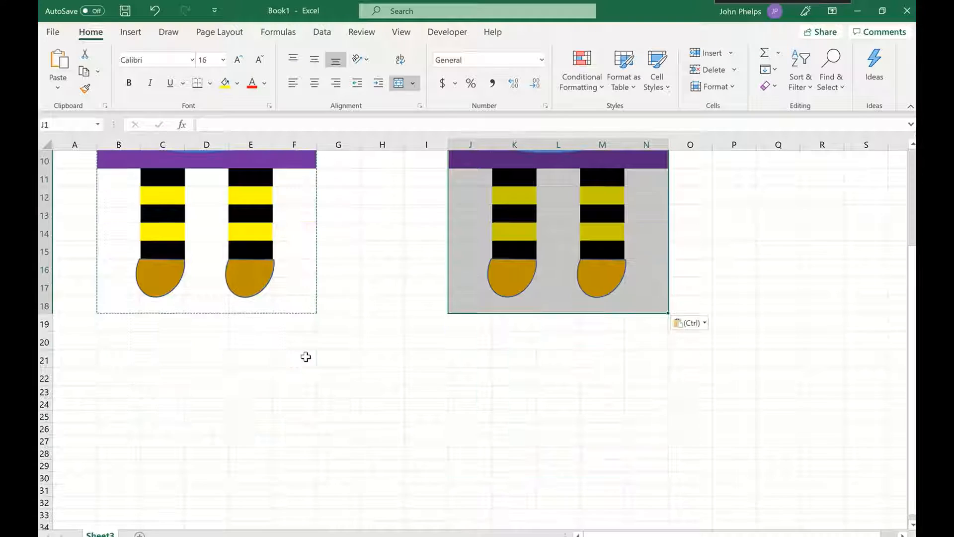
{"action": "left_click", "coordinate": [99, 355]}
{"action": "key", "text": "ctrl+v"}
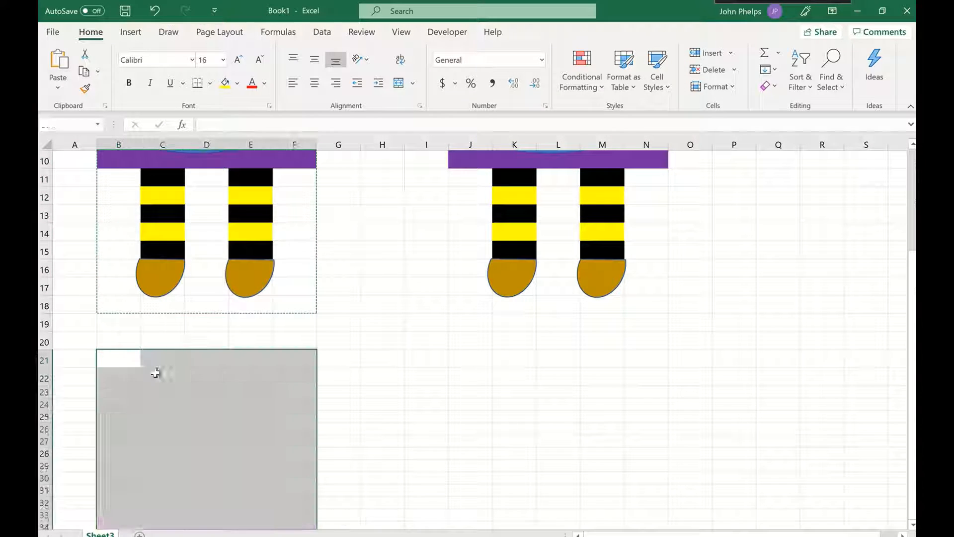
{"action": "left_click", "coordinate": [524, 358]}
{"action": "key", "text": "ctrl+v"}
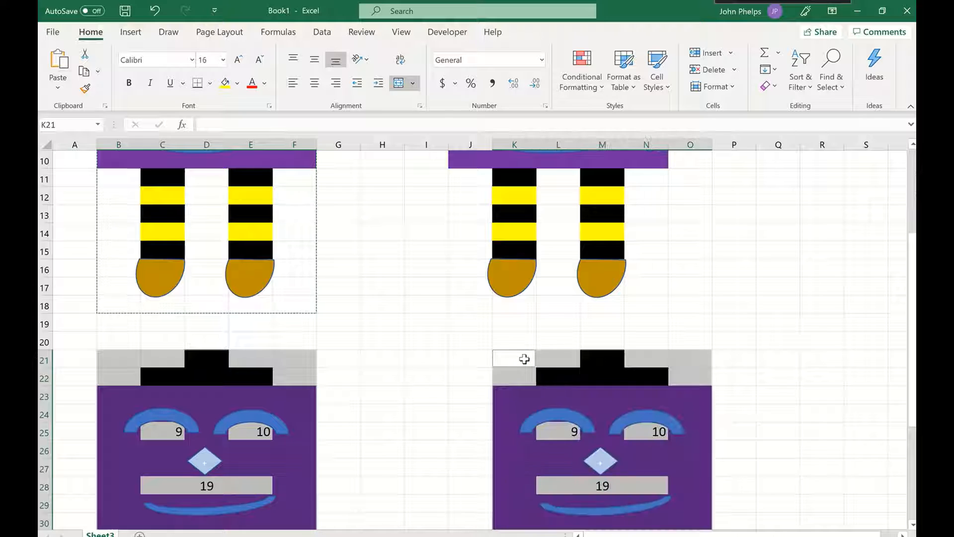
- Change the mouth formula in K8 of the copied robot to the subtraction =K5-M5
{"action": "scroll", "coordinate": [524, 359], "scroll_direction": "up", "scroll_amount": 3}
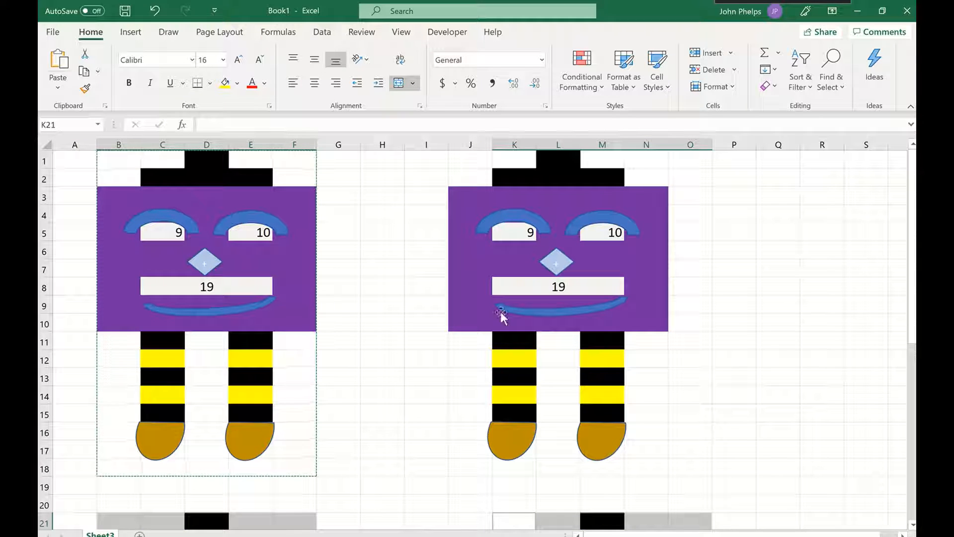
{"action": "left_click", "coordinate": [559, 288]}
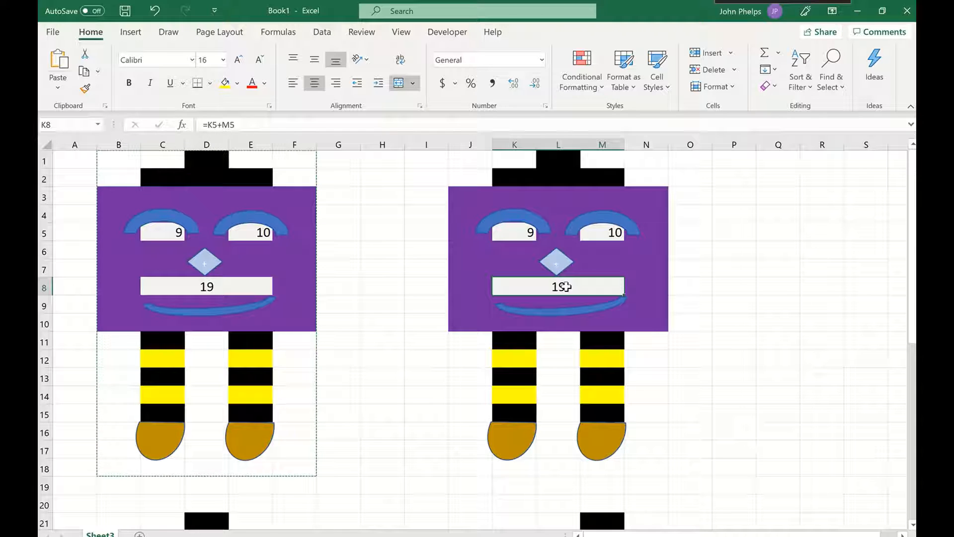
{"action": "double_click", "coordinate": [566, 287]}
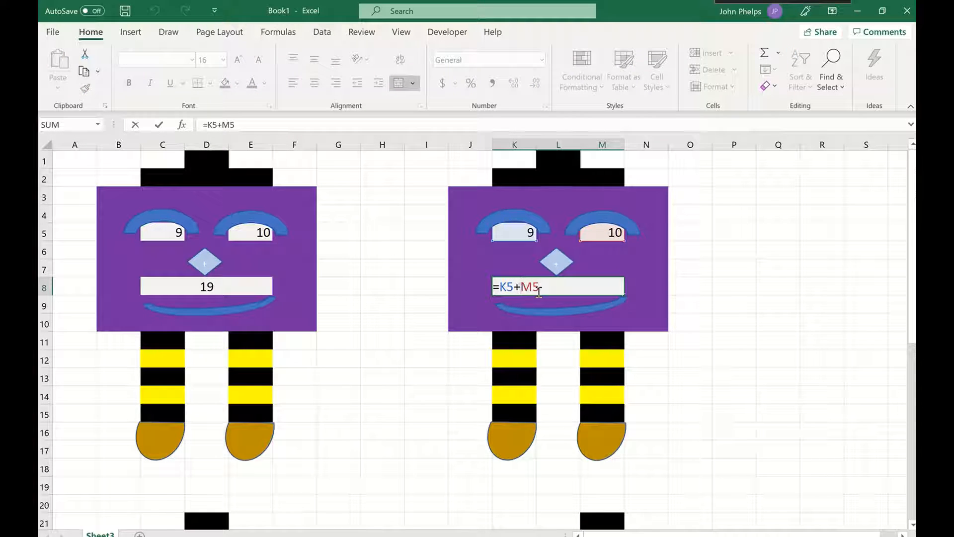
{"action": "key", "text": "BackSpace"}
{"action": "type", "text": "-"}
{"action": "left_click", "coordinate": [515, 232]}
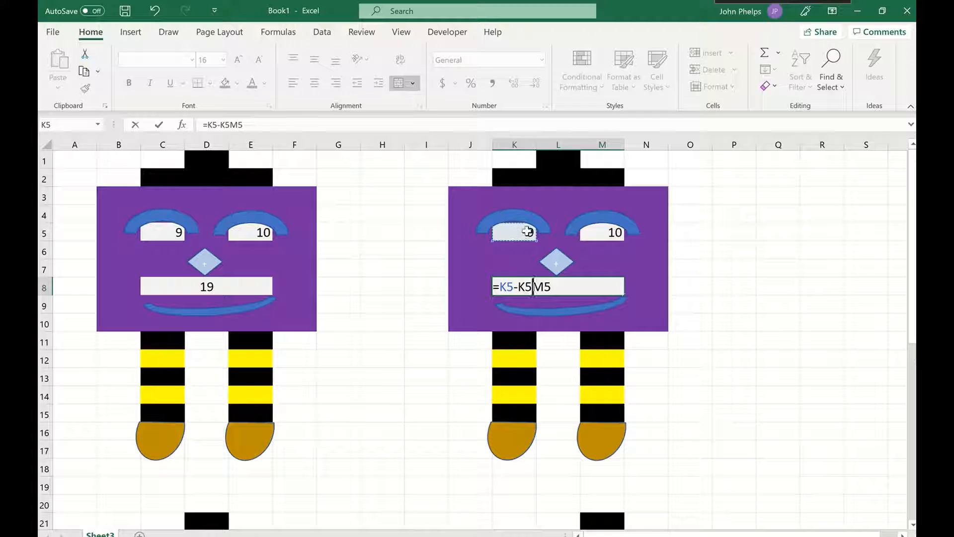
{"action": "key", "text": "BackSpace"}
{"action": "key", "text": "BackSpace"}
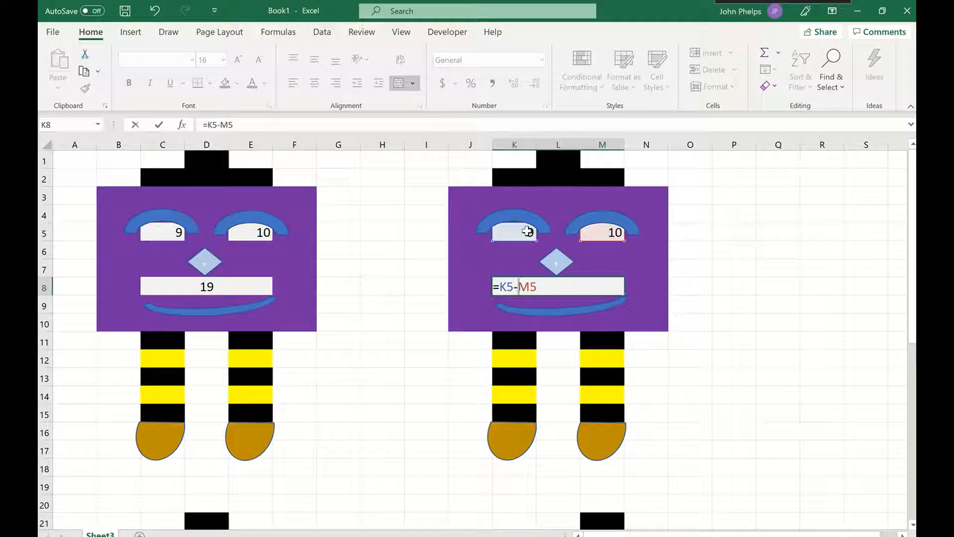
{"action": "key", "text": "Return"}
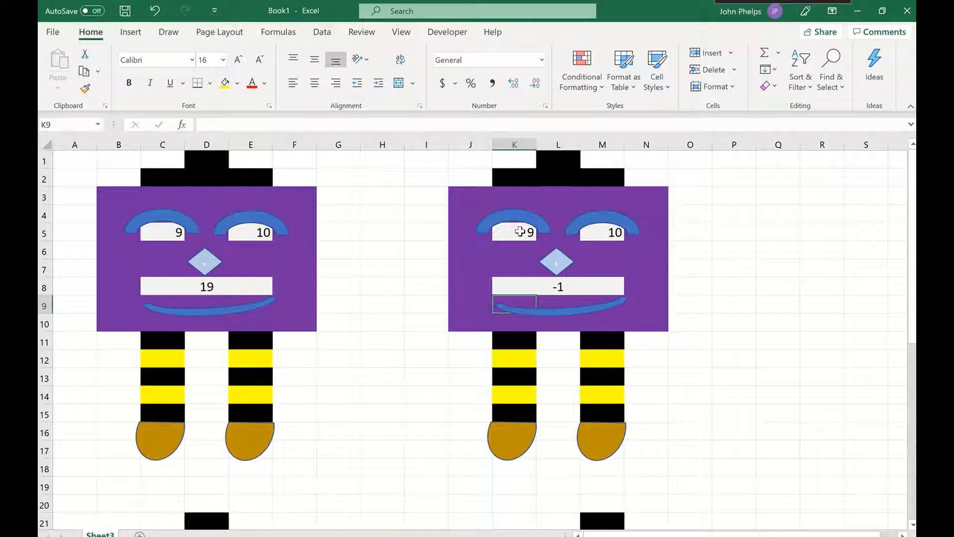
- Set the first eye number in K5 of the subtraction robot to 20
{"action": "left_click", "coordinate": [519, 231]}
{"action": "type", "text": "20"}
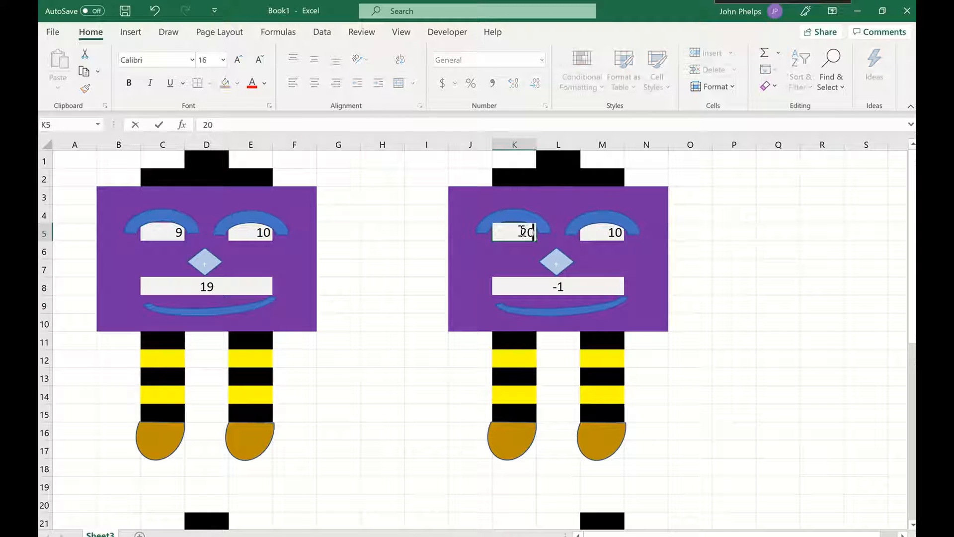
{"action": "key", "text": "Return"}
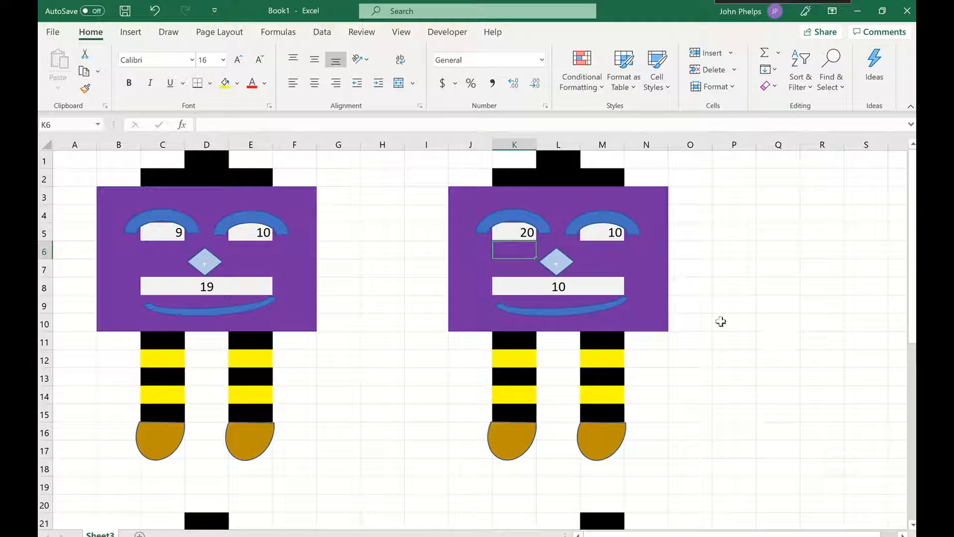
- Change the mouth formula in C28 to =C25*E25 and replace the plus sign on that robot's diamond nose with x
{"action": "scroll", "coordinate": [722, 319], "scroll_direction": "down", "scroll_amount": 6}
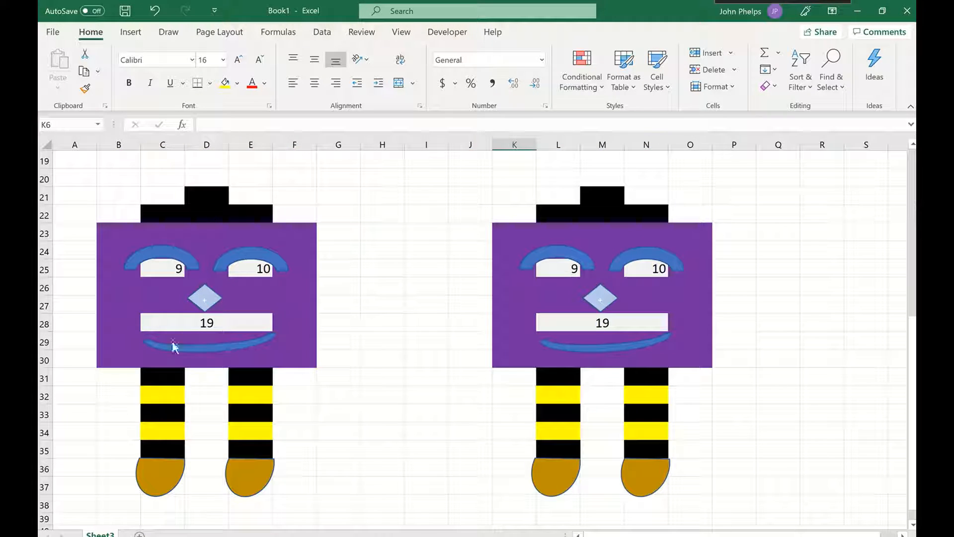
{"action": "double_click", "coordinate": [226, 322]}
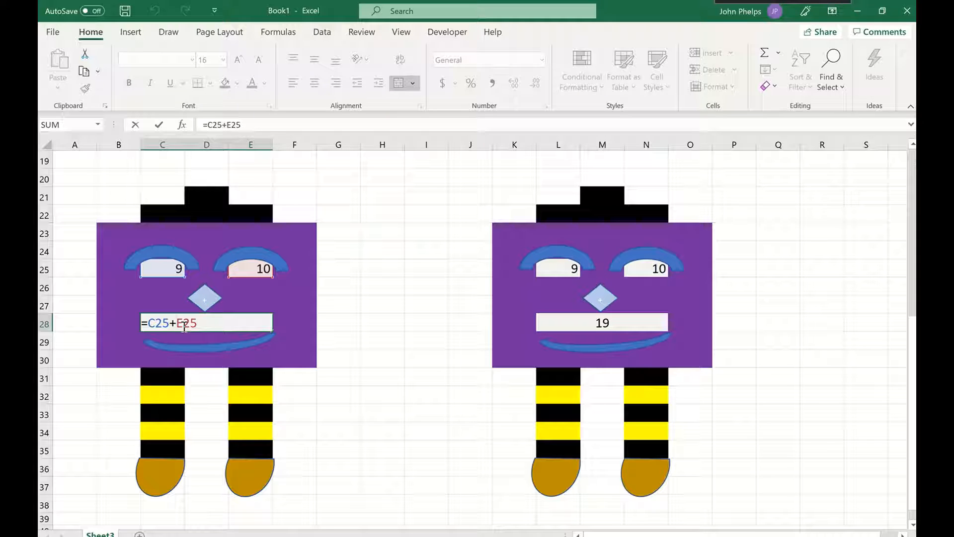
{"action": "key", "text": "BackSpace"}
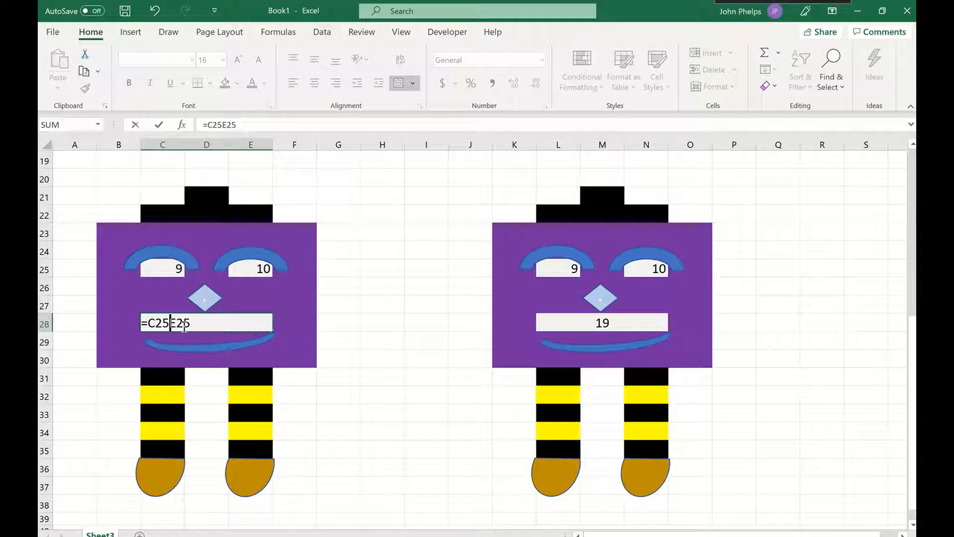
{"action": "type", "text": "*"}
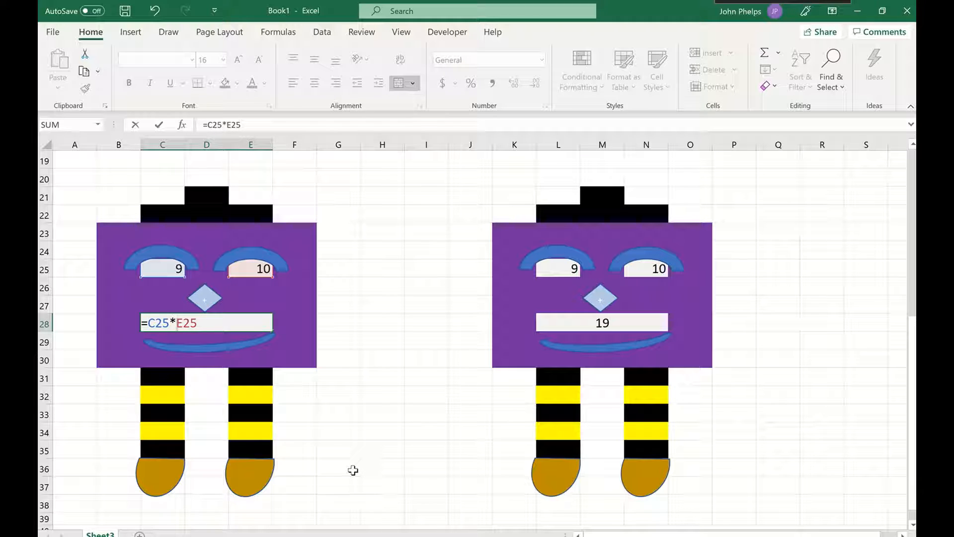
{"action": "key", "text": "Return"}
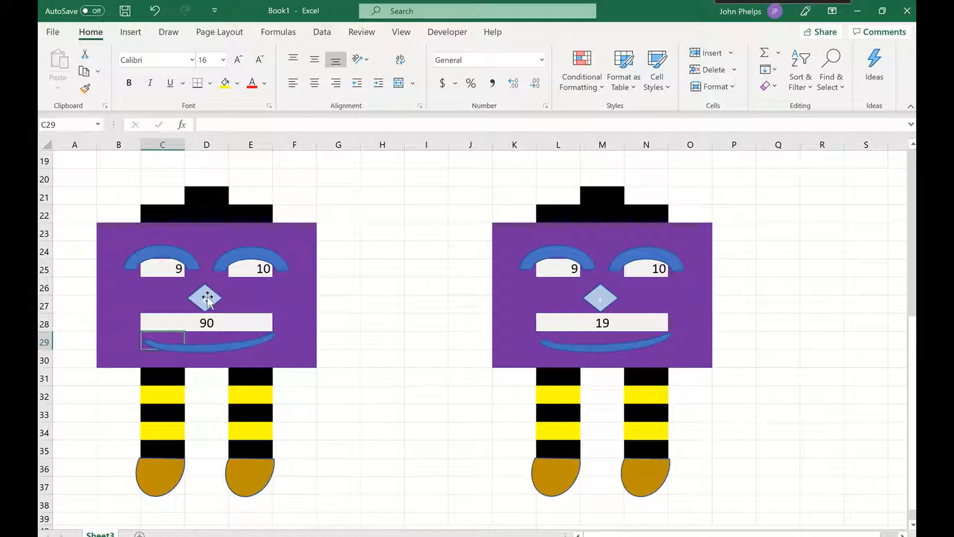
{"action": "left_click", "coordinate": [207, 297]}
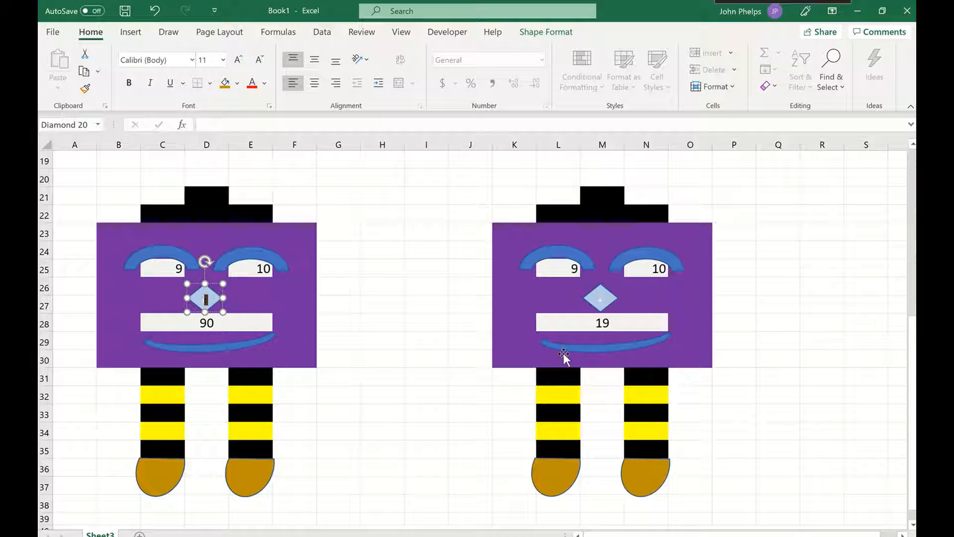
- Change the mouth formula in L28 of the remaining robot copy to the division =L25/N25
{"action": "double_click", "coordinate": [603, 324]}
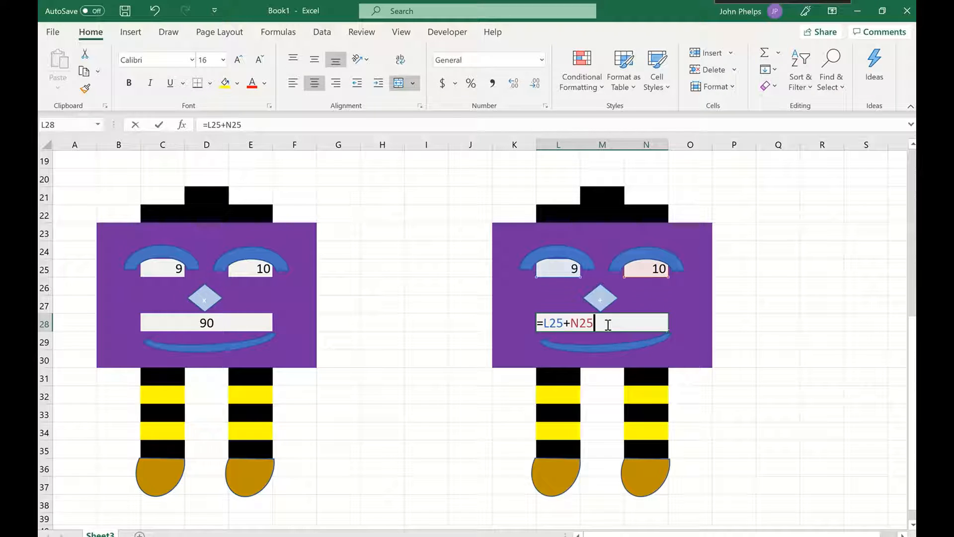
{"action": "left_click", "coordinate": [572, 322]}
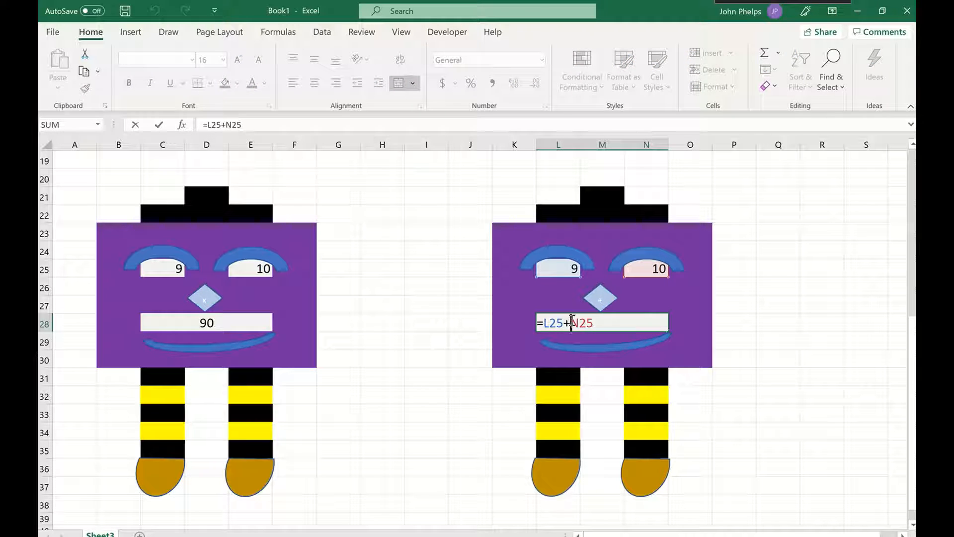
{"action": "key", "text": "BackSpace"}
{"action": "type", "text": "/"}
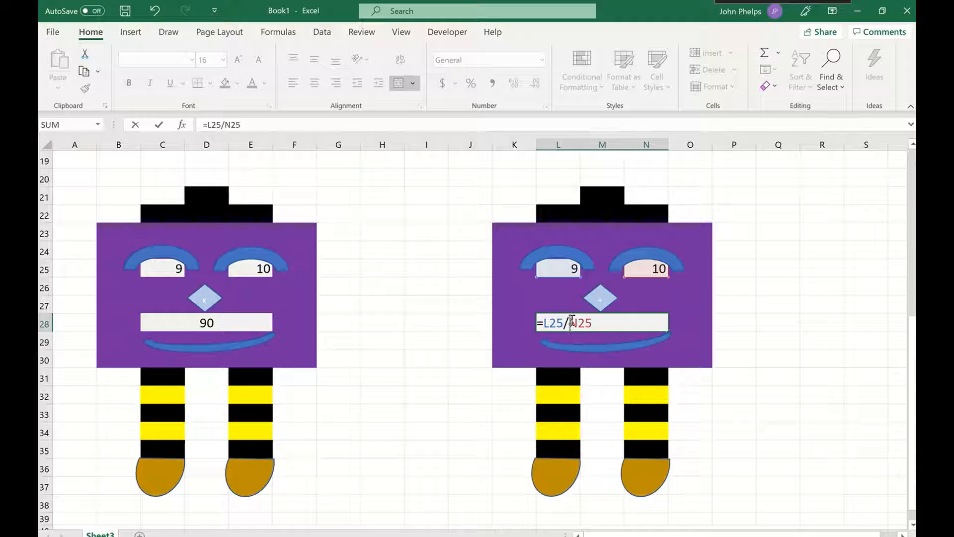
{"action": "left_click", "coordinate": [573, 270]}
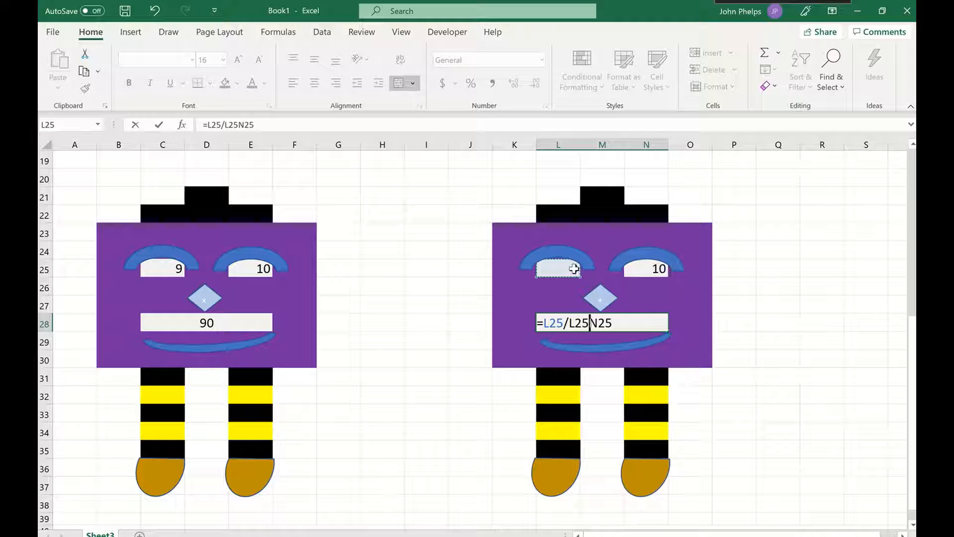
{"action": "key", "text": "BackSpace"}
{"action": "key", "text": "BackSpace"}
{"action": "key", "text": "BackSpace"}
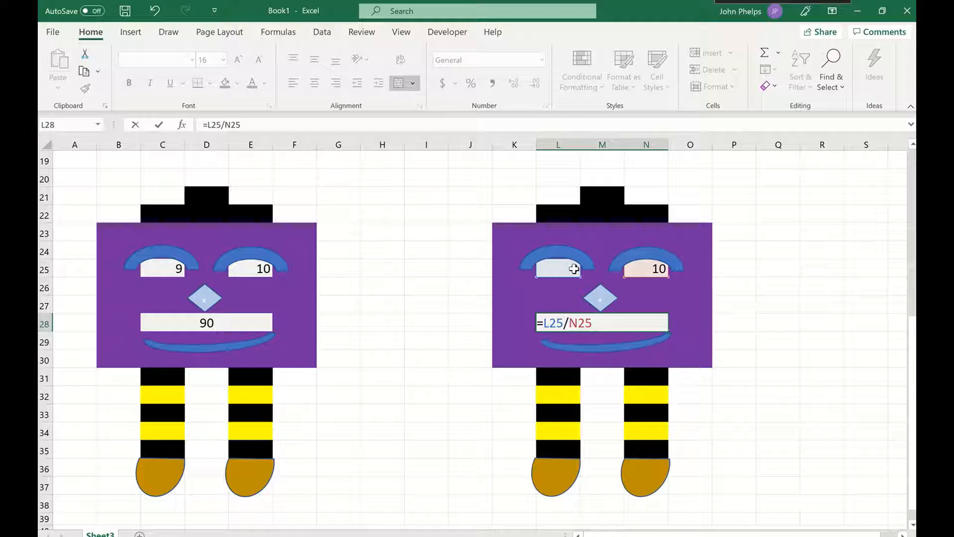
{"action": "key", "text": "Return"}
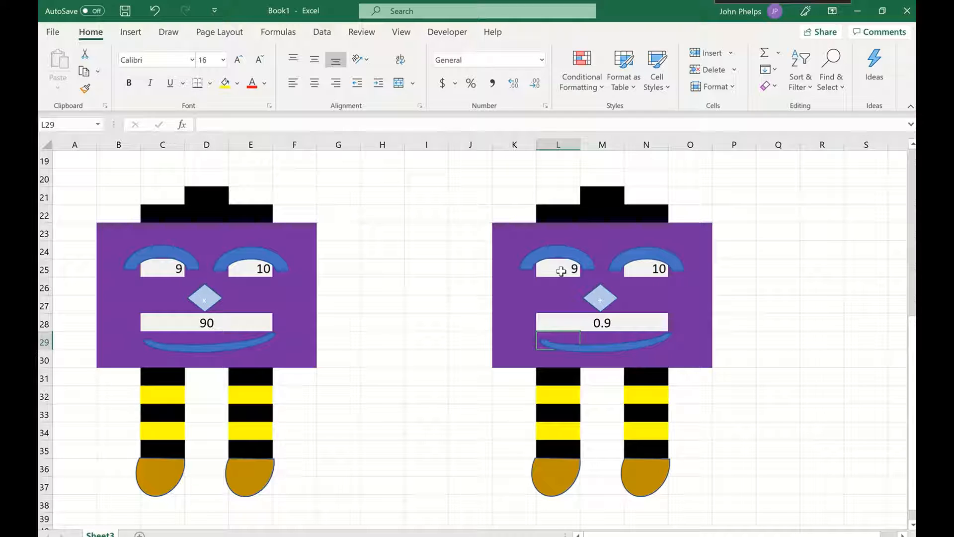
- Set the second eye number in N25 of the division robot to 3
{"action": "left_click", "coordinate": [660, 268]}
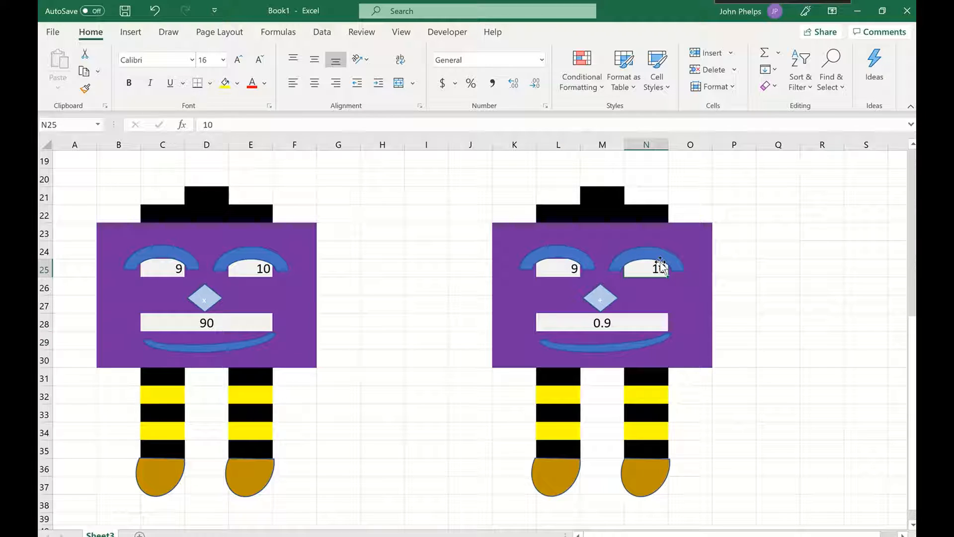
{"action": "type", "text": "3"}
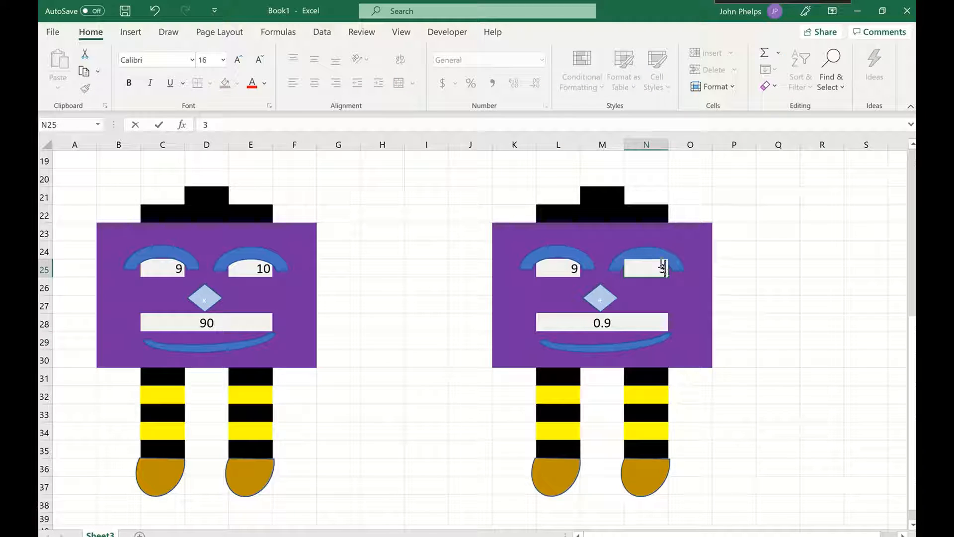
{"action": "key", "text": "Return"}
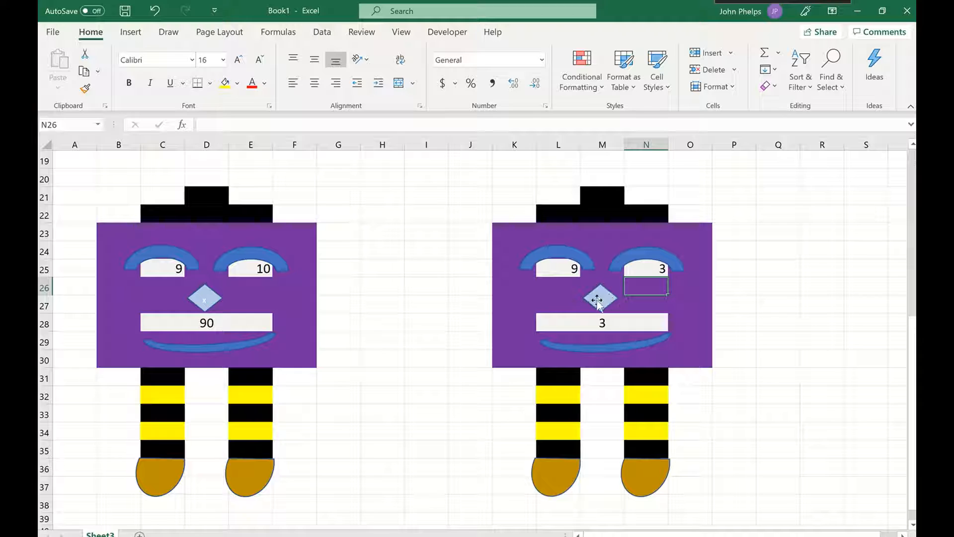
- Replace the plus sign on the diamond nose of the subtraction robot in columns J to N
{"action": "scroll", "coordinate": [598, 300], "scroll_direction": "up", "scroll_amount": 4}
{"action": "scroll", "coordinate": [604, 295], "scroll_direction": "up", "scroll_amount": 2}
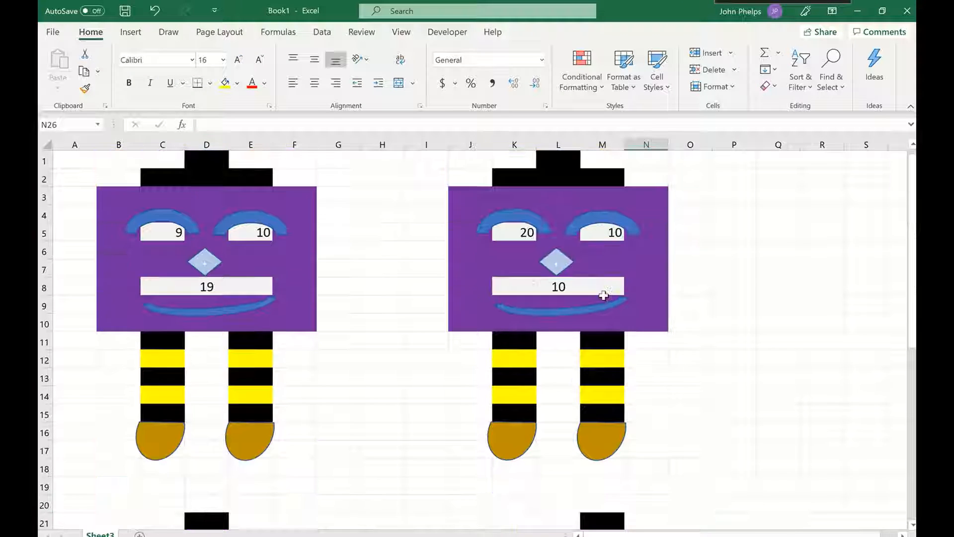
{"action": "left_click", "coordinate": [558, 262]}
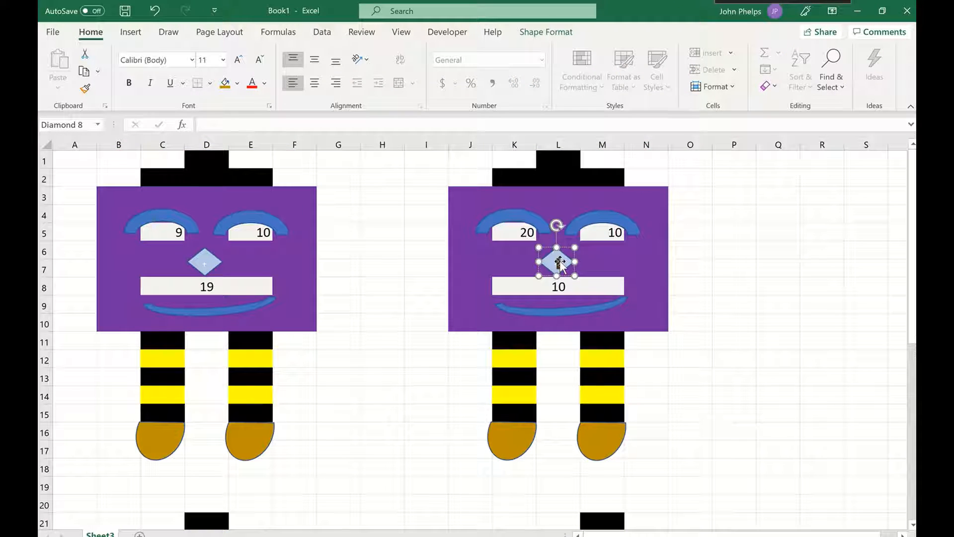
{"action": "left_click", "coordinate": [559, 262]}
{"action": "left_click", "coordinate": [756, 319]}
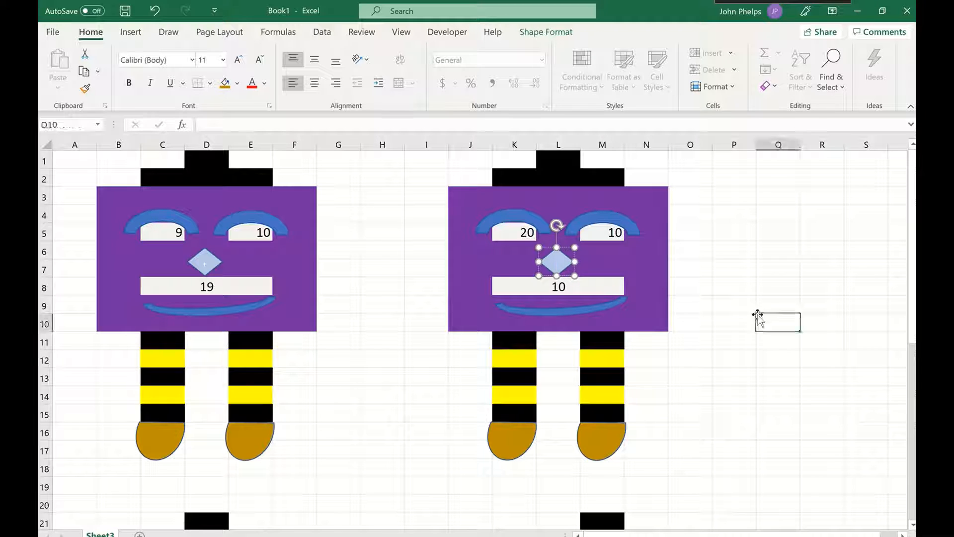
{"action": "scroll", "coordinate": [752, 321], "scroll_direction": "down", "scroll_amount": 5}
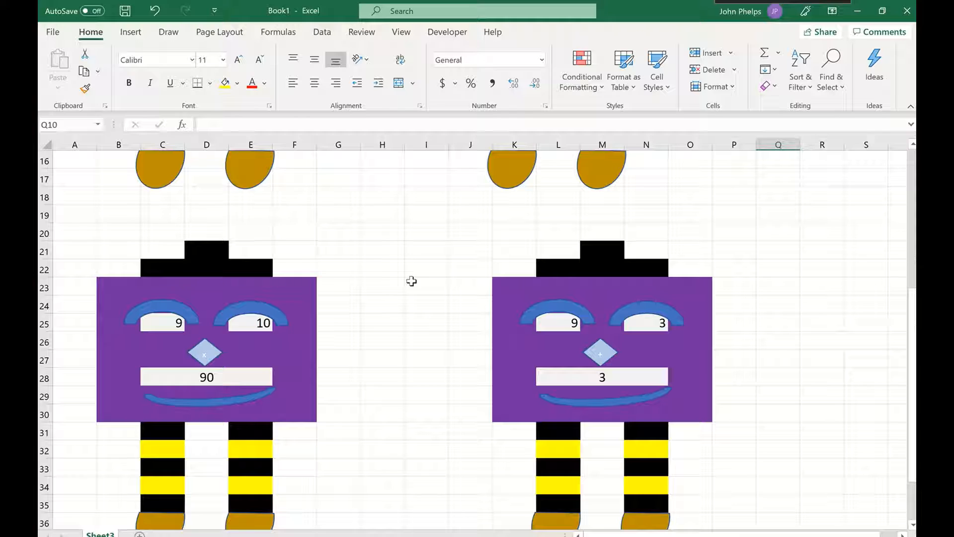
{"action": "scroll", "coordinate": [411, 281], "scroll_direction": "down", "scroll_amount": 2}
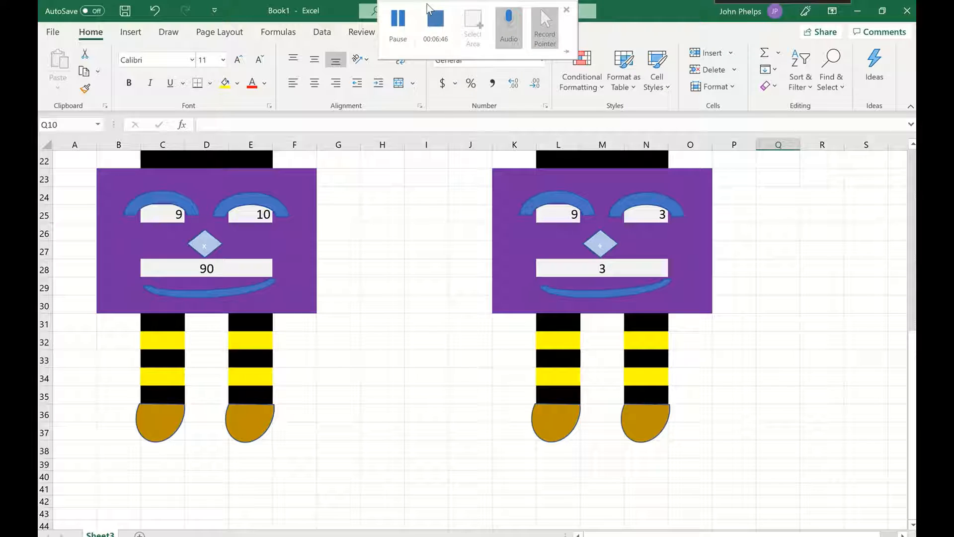
{"action": "left_click", "coordinate": [436, 22]}
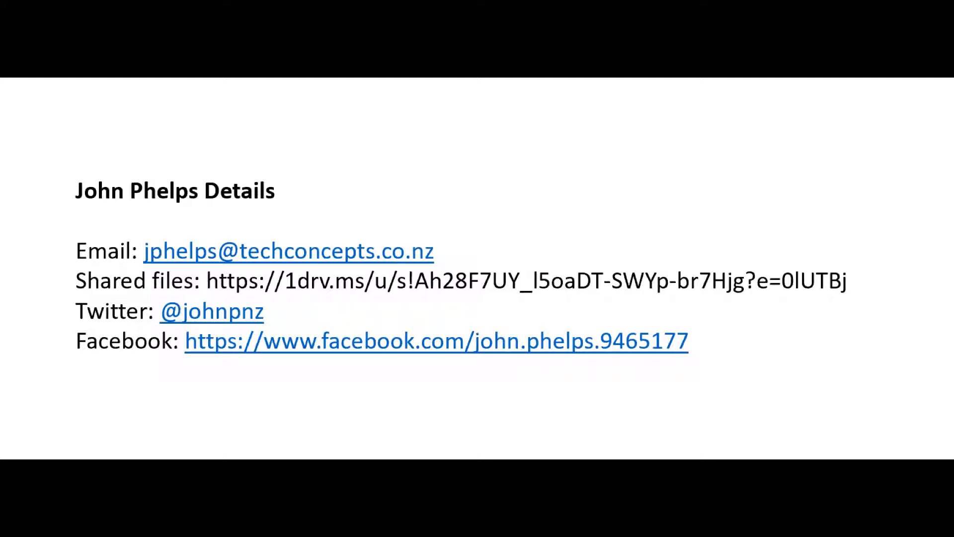